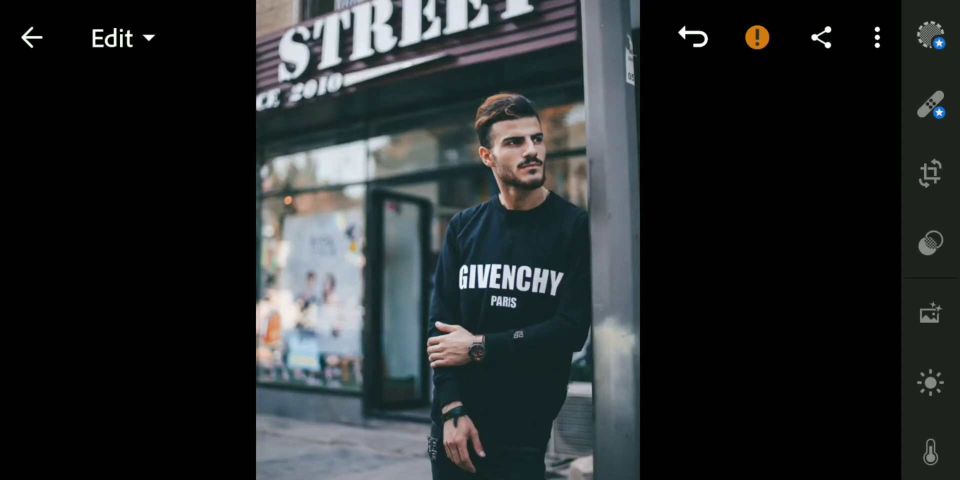
# Set Light to exposure +0.20, contrast 40, highlights -50, shadows 45, whites -81, blacks 29.
pyautogui.click(930, 383)
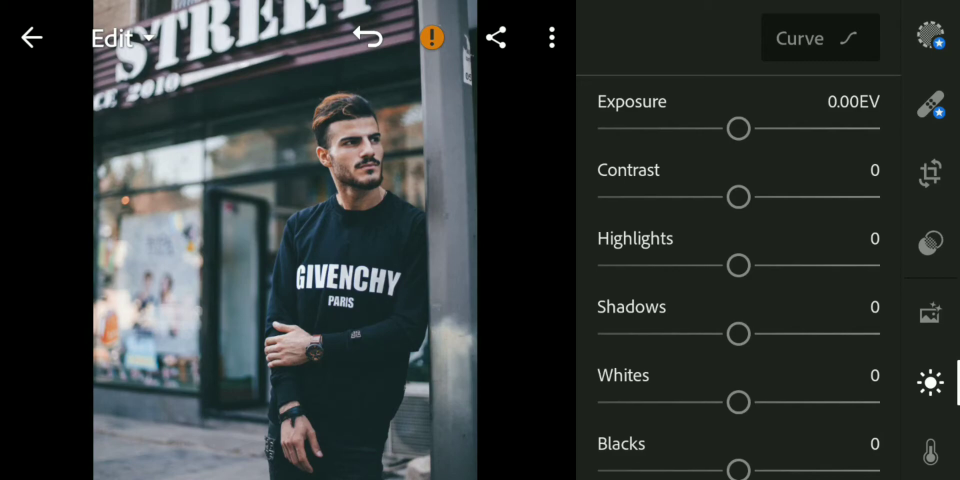
pyautogui.click(797, 130)
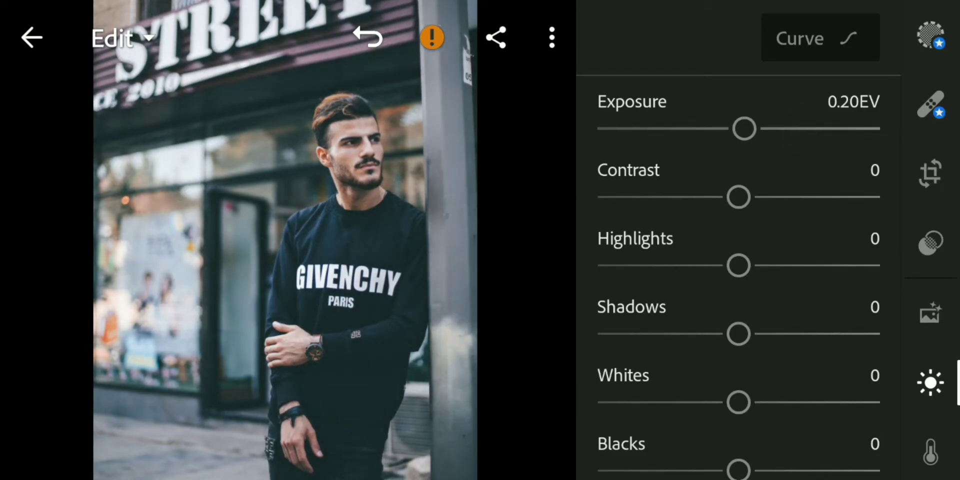
pyautogui.moveTo(737, 197); pyautogui.dragTo(795, 197)
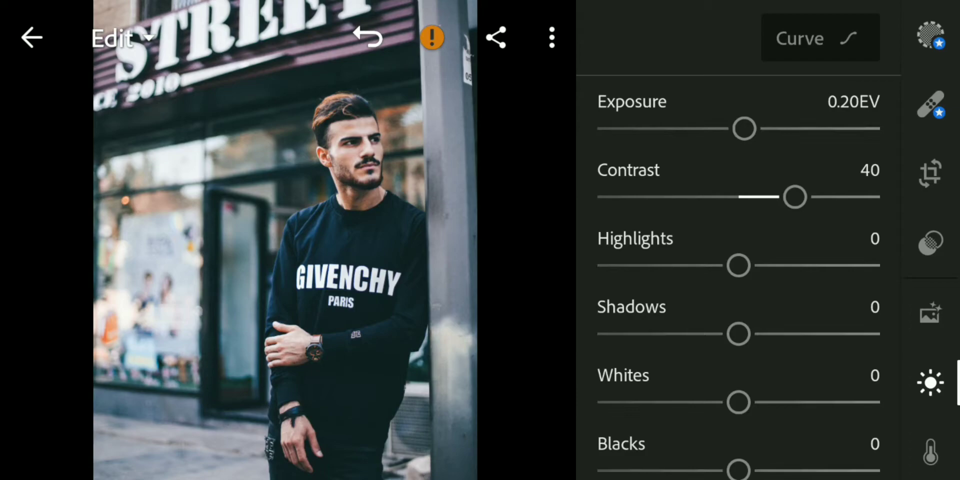
pyautogui.moveTo(737, 265); pyautogui.dragTo(667, 266)
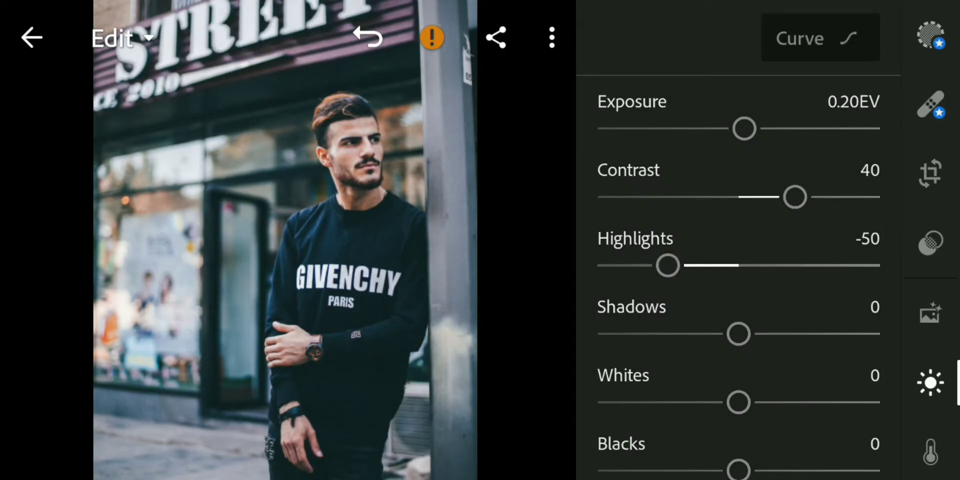
pyautogui.moveTo(737, 334); pyautogui.dragTo(812, 334)
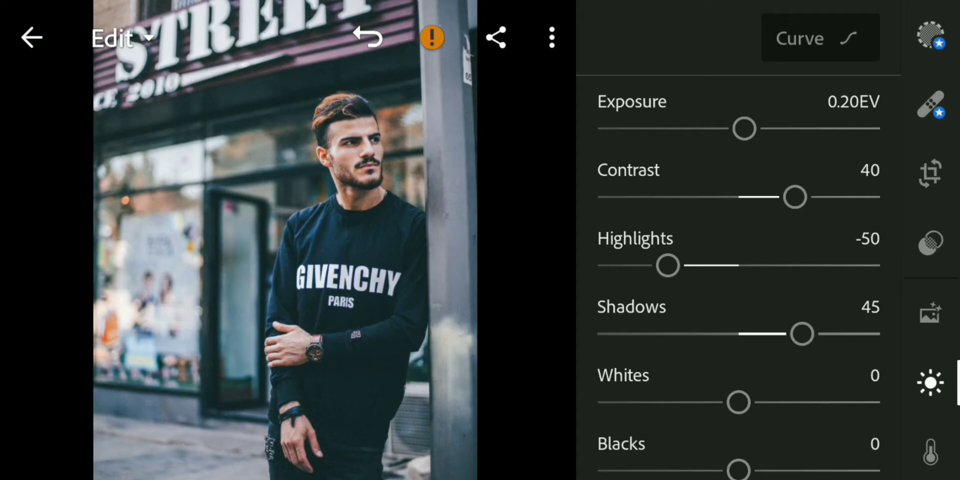
pyautogui.moveTo(827, 393); pyautogui.dragTo(849, 321)
pyautogui.moveTo(738, 358); pyautogui.dragTo(634, 356)
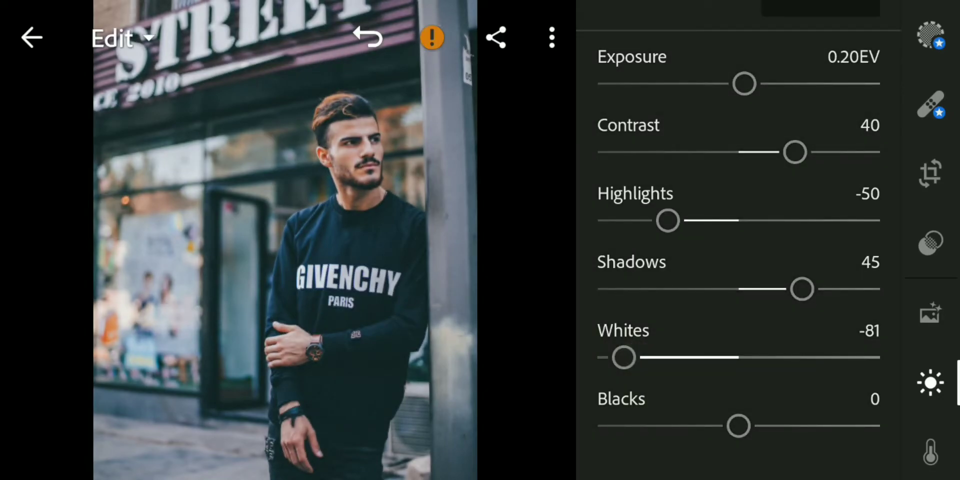
pyautogui.moveTo(738, 426); pyautogui.dragTo(780, 425)
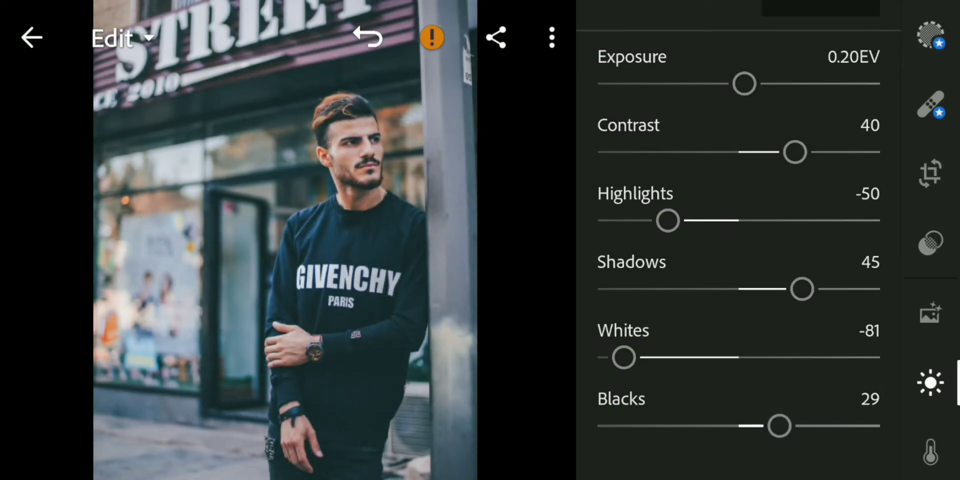
pyautogui.moveTo(887, 317); pyautogui.dragTo(881, 402)
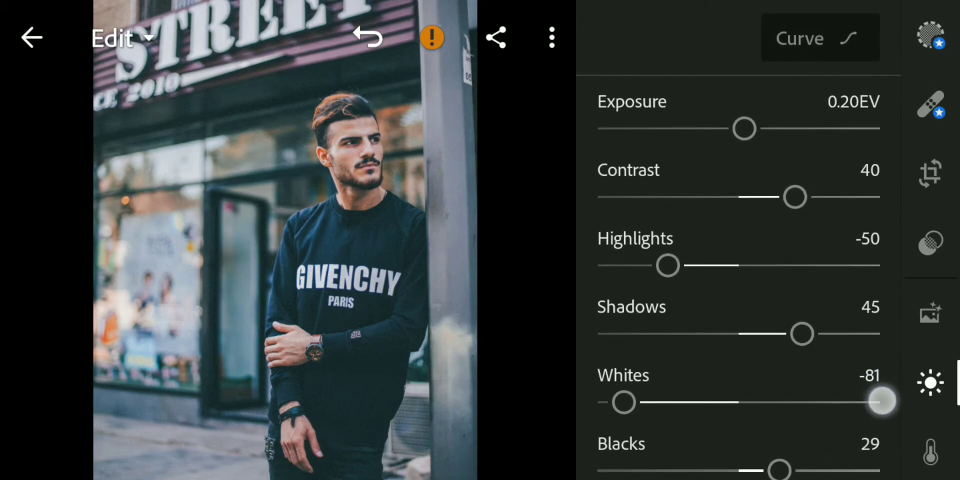
# Fade the tone curve by lifting its black point and pulling a lower-tone point down.
pyautogui.click(818, 39)
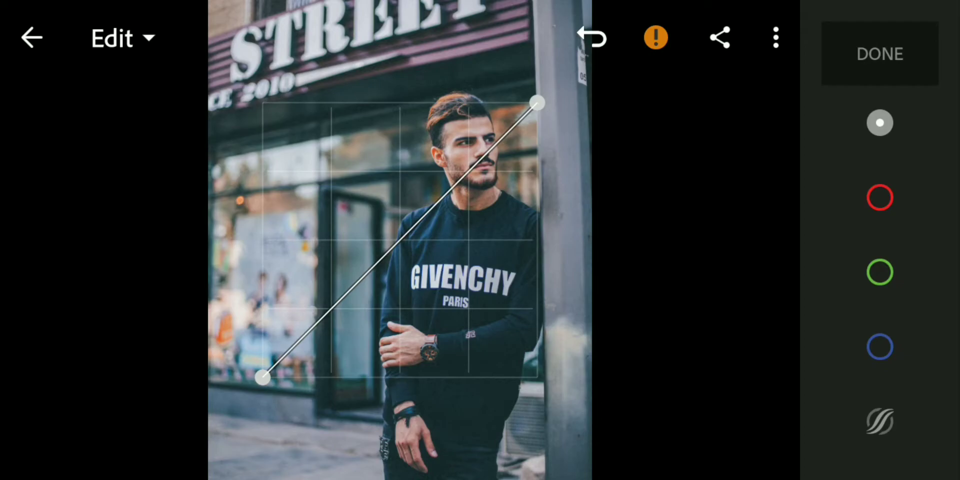
pyautogui.moveTo(263, 379); pyautogui.dragTo(250, 341)
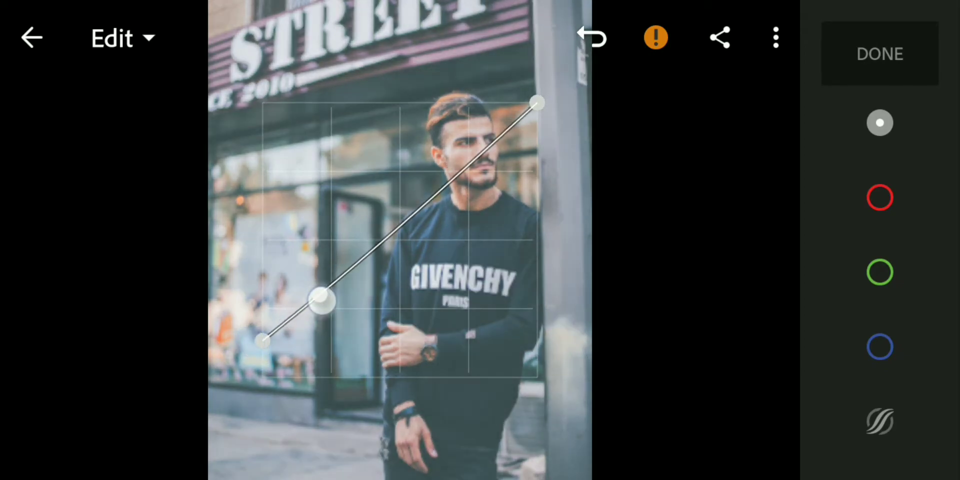
pyautogui.moveTo(322, 285); pyautogui.dragTo(337, 314)
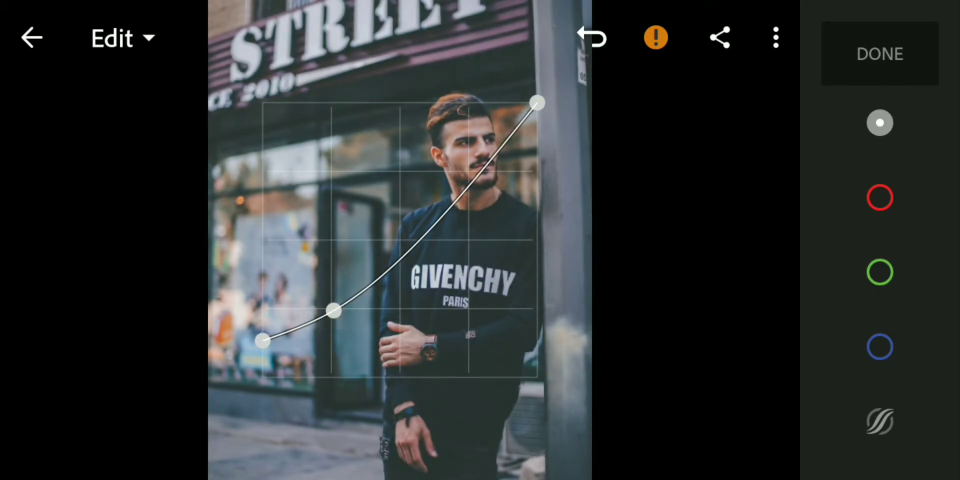
pyautogui.click(880, 53)
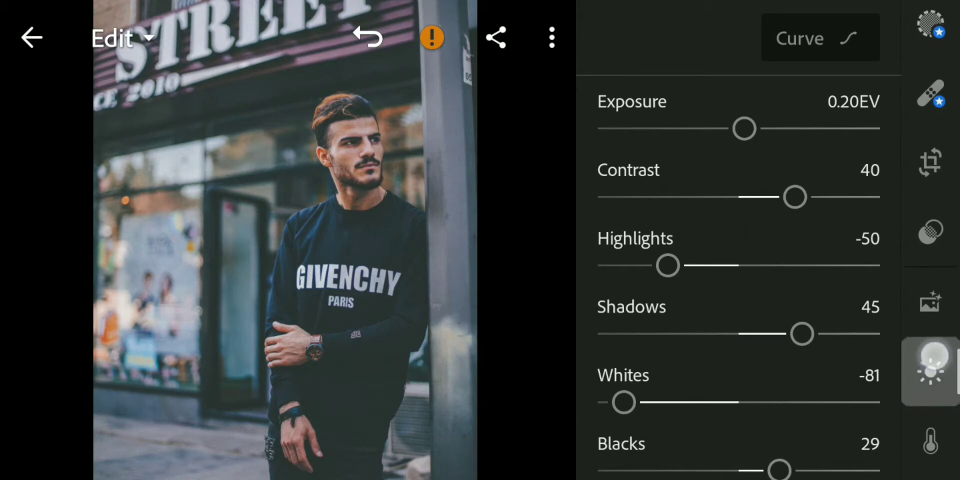
pyautogui.scroll(-3, 931, 300)
# Raise vibrance to 46 and lower saturation to -20 in the Color panel.
pyautogui.click(930, 346)
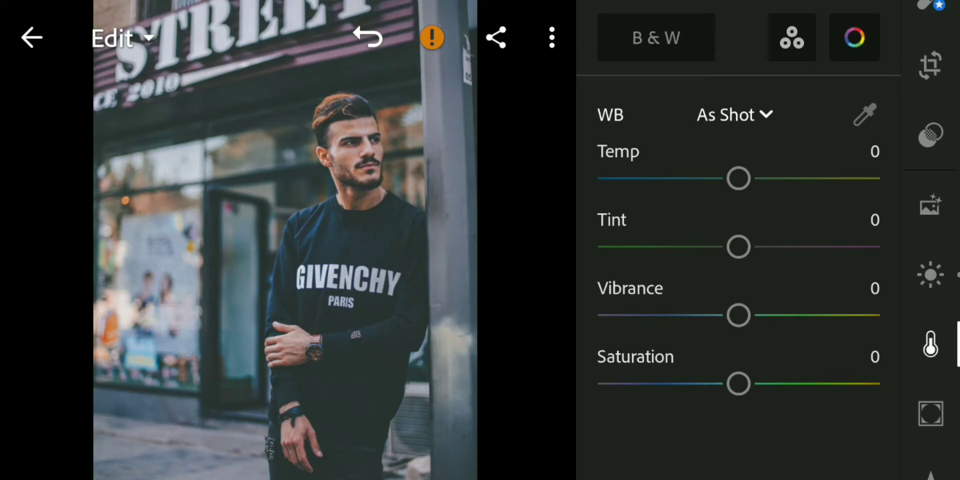
pyautogui.moveTo(738, 315); pyautogui.dragTo(808, 315)
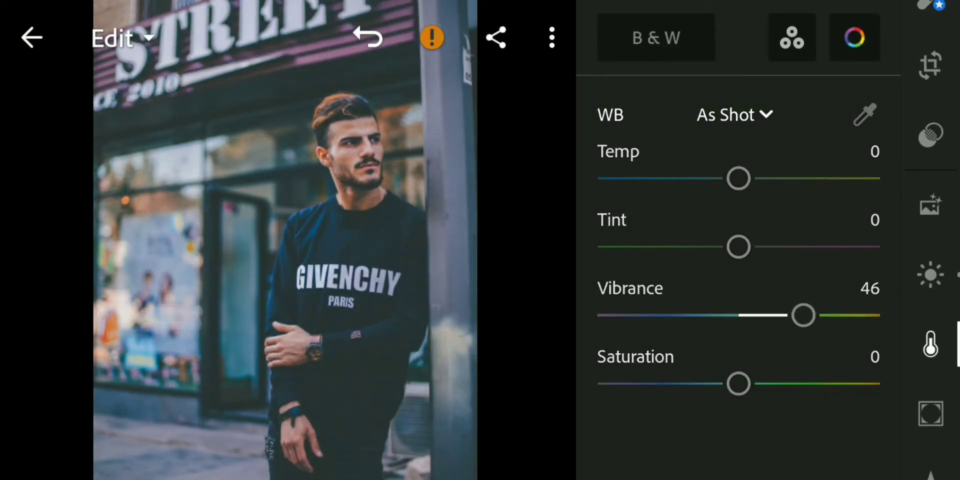
pyautogui.moveTo(738, 383); pyautogui.dragTo(709, 383)
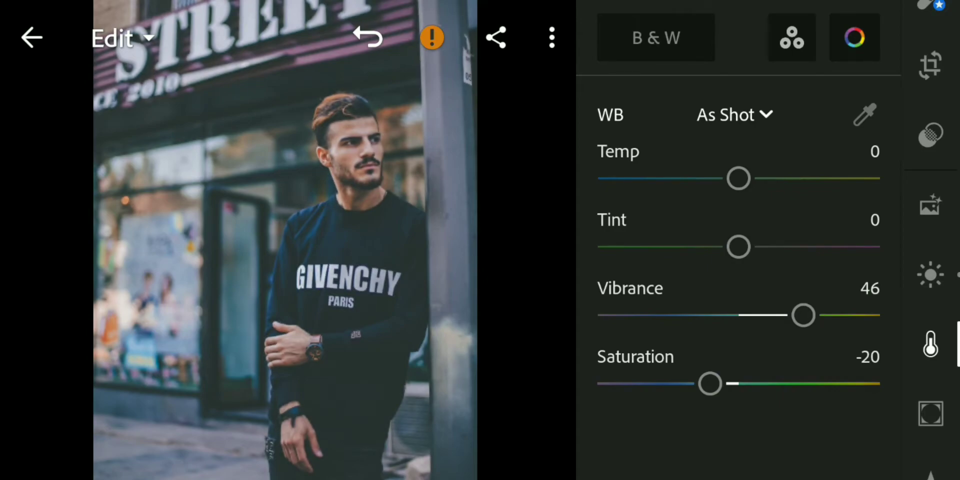
# Remix reds (hue -18), oranges (hue -16, saturation -25) and yellows (hue -100, saturation -41).
pyautogui.click(855, 37)
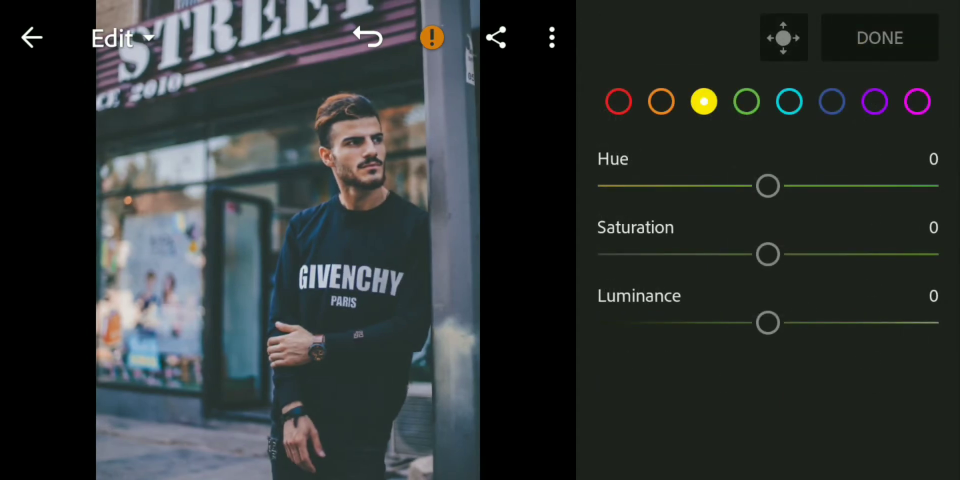
pyautogui.click(620, 102)
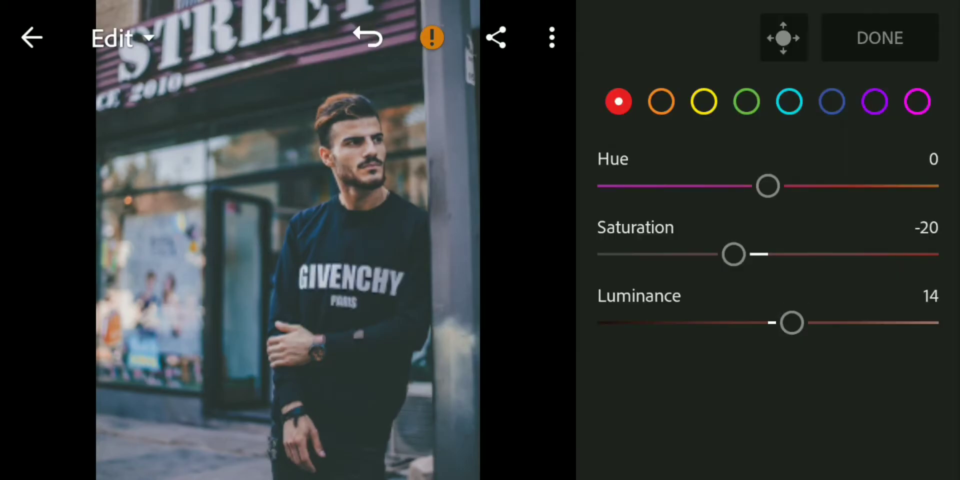
pyautogui.moveTo(768, 186); pyautogui.dragTo(736, 186)
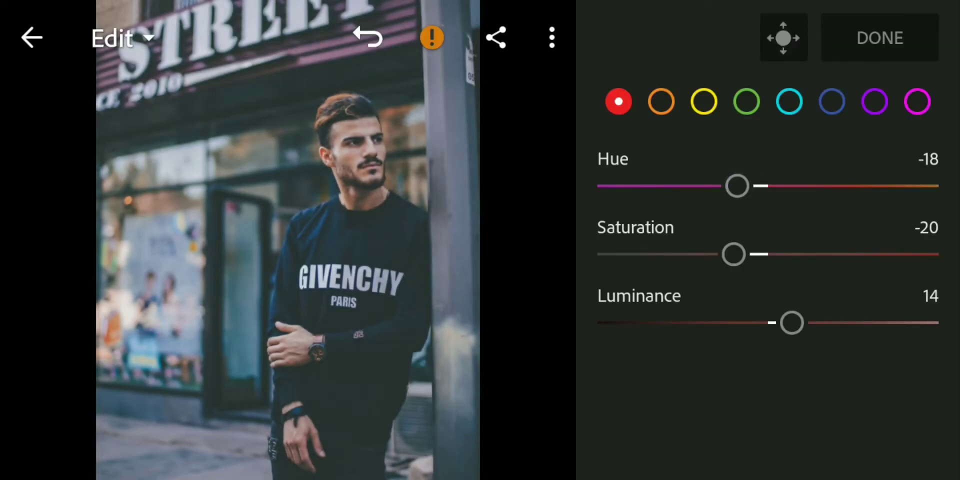
pyautogui.click(661, 101)
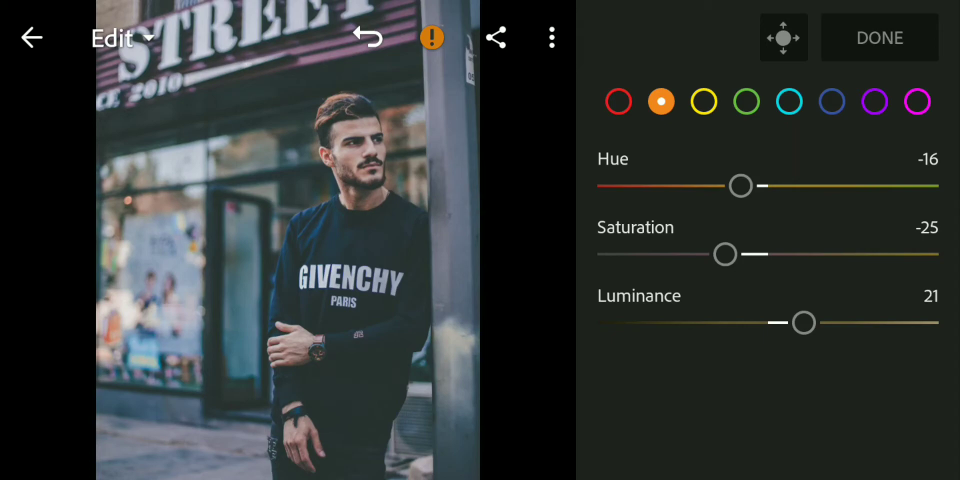
pyautogui.click(704, 101)
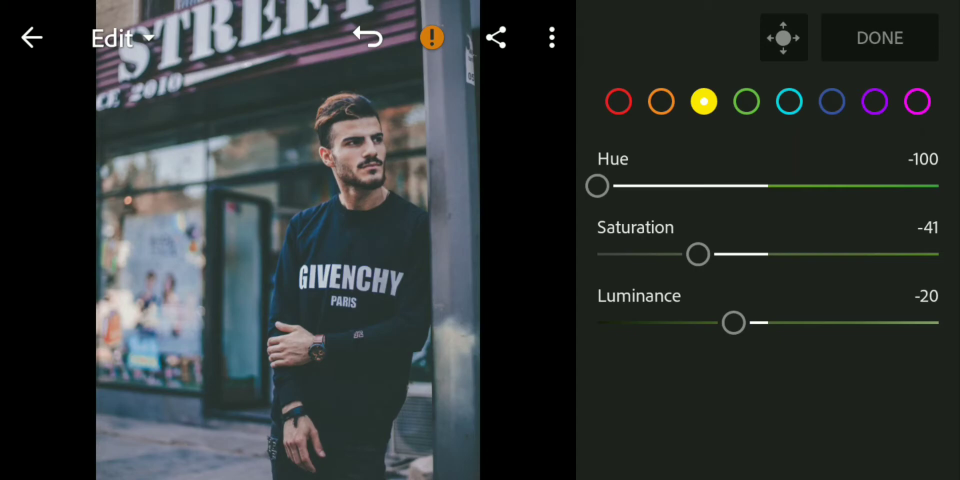
# Desaturate greens, aquas, blues, purples and magentas to -100, then close Color Mix.
pyautogui.click(746, 101)
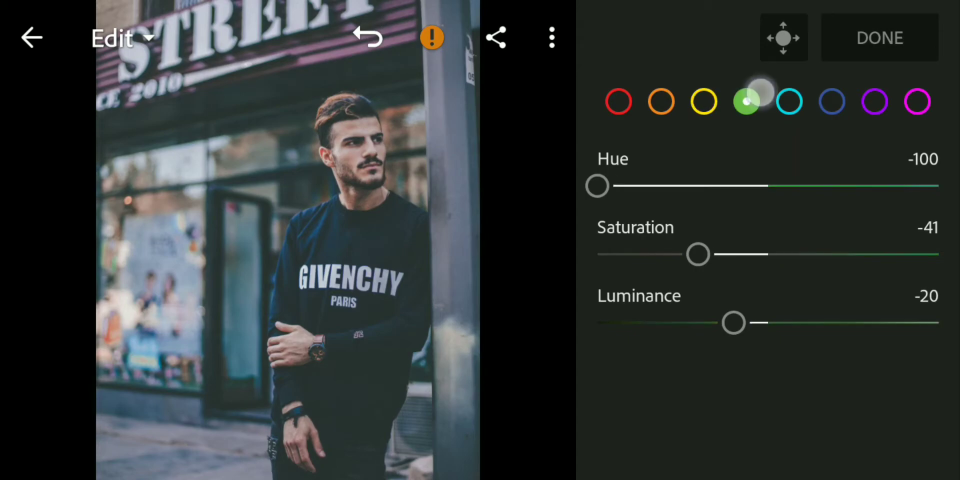
pyautogui.moveTo(767, 256); pyautogui.dragTo(593, 257)
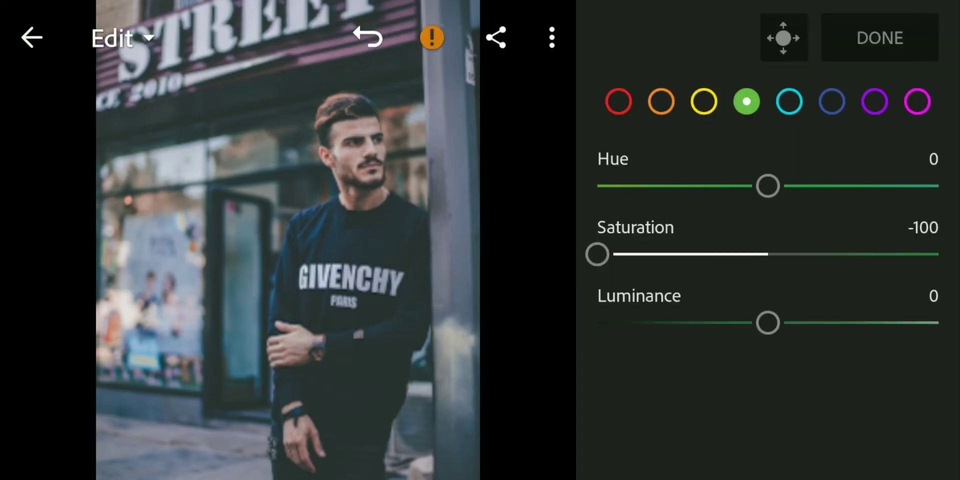
pyautogui.click(790, 101)
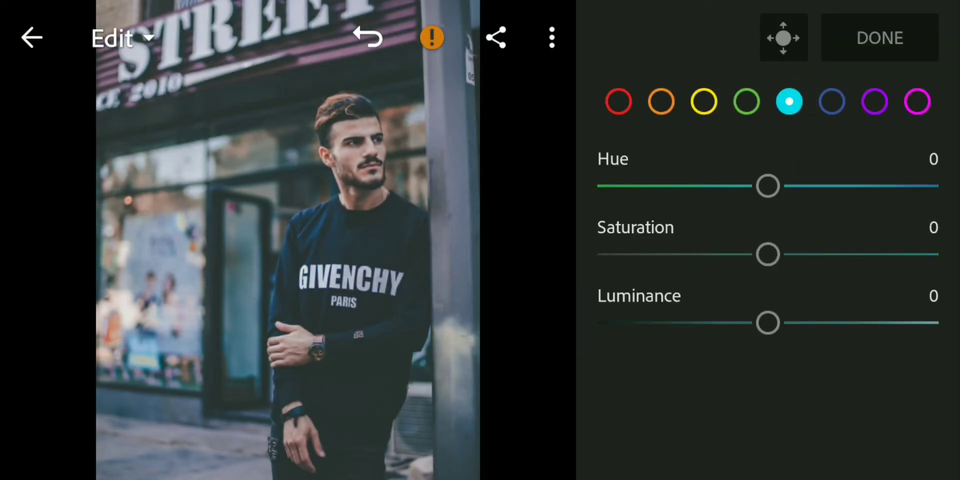
pyautogui.moveTo(767, 256); pyautogui.dragTo(593, 263)
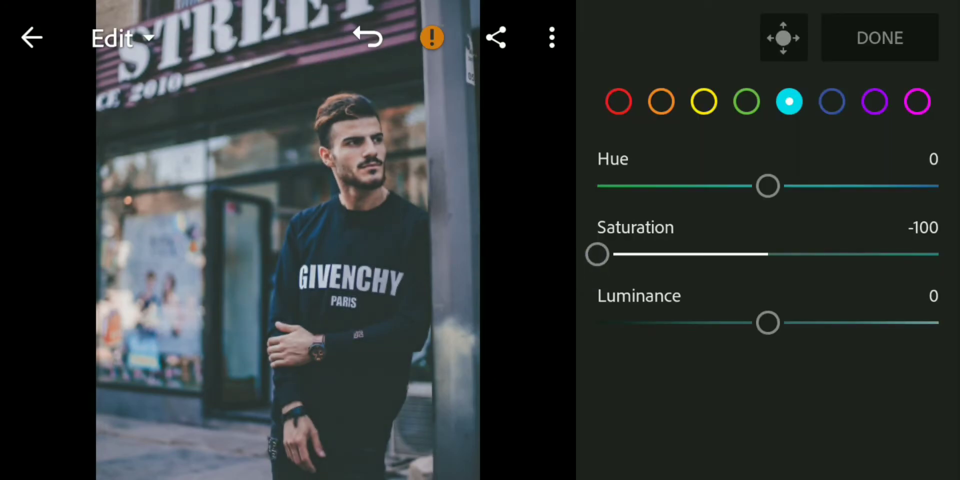
pyautogui.click(832, 101)
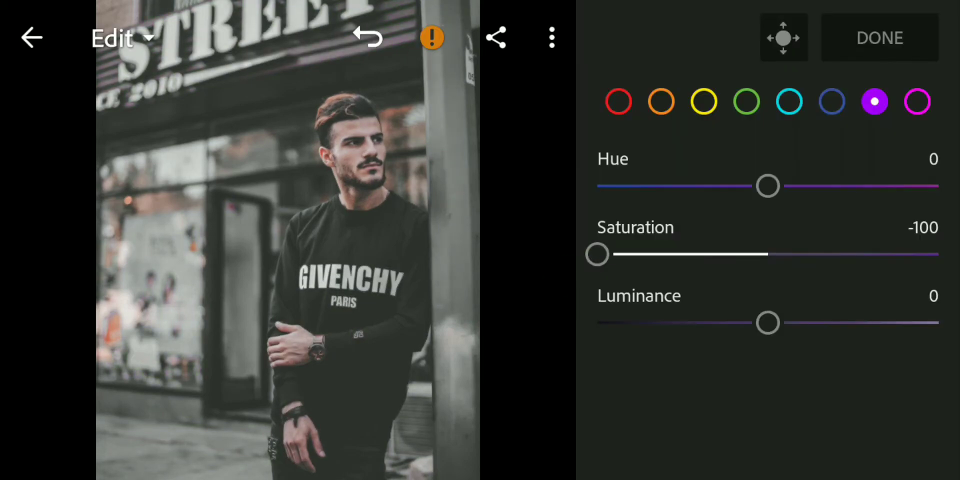
pyautogui.click(918, 101)
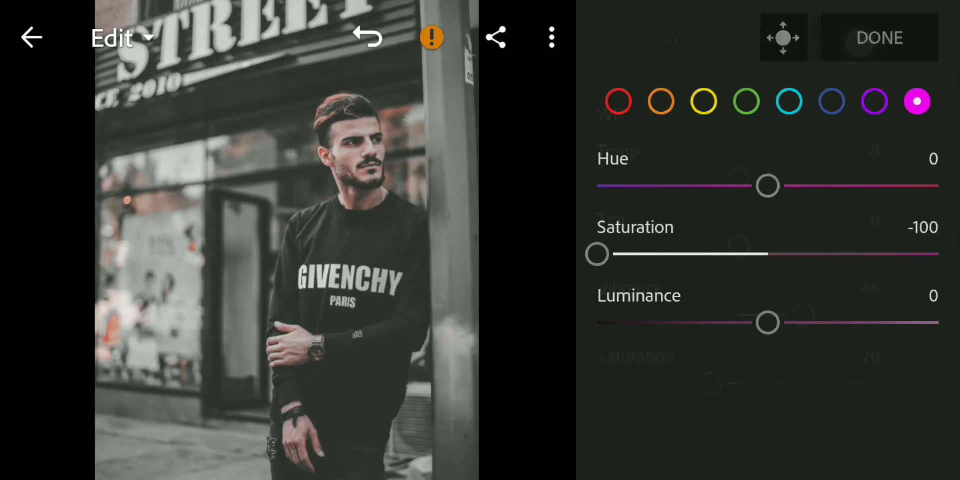
pyautogui.click(880, 38)
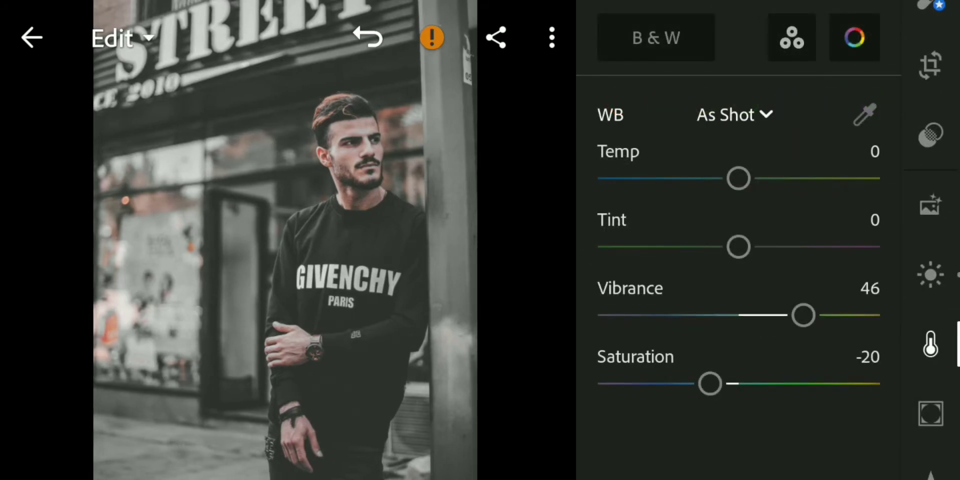
# In Color Grading, give the Shadows wheel hue 221, saturation 5 and luminance -10.
pyautogui.click(792, 40)
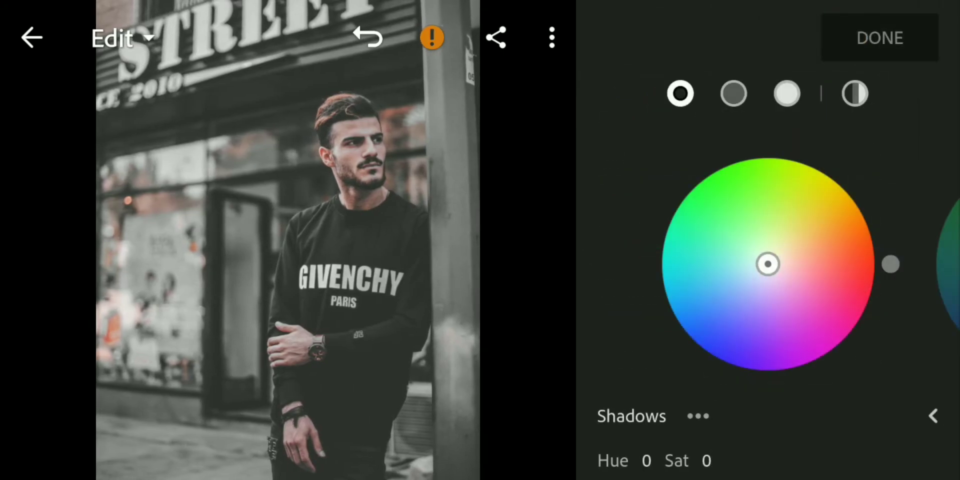
pyautogui.scroll(-3, 765, 301)
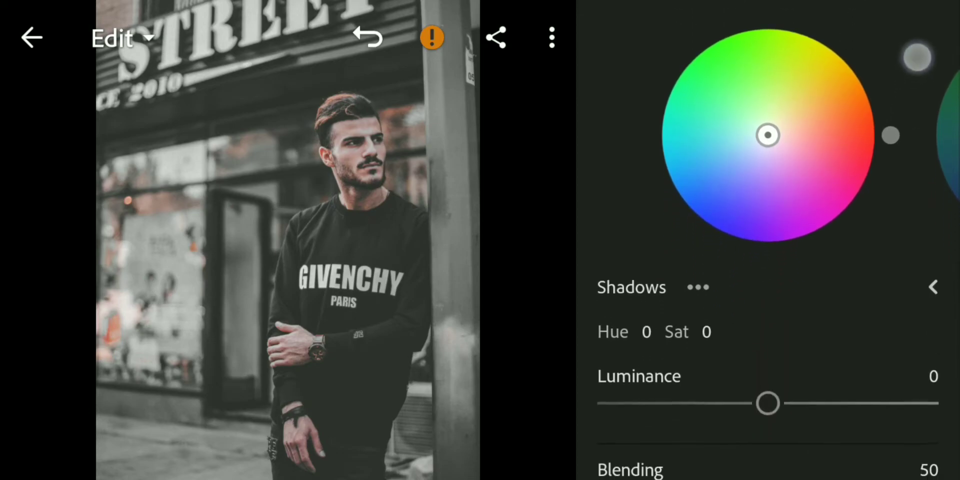
pyautogui.click(932, 287)
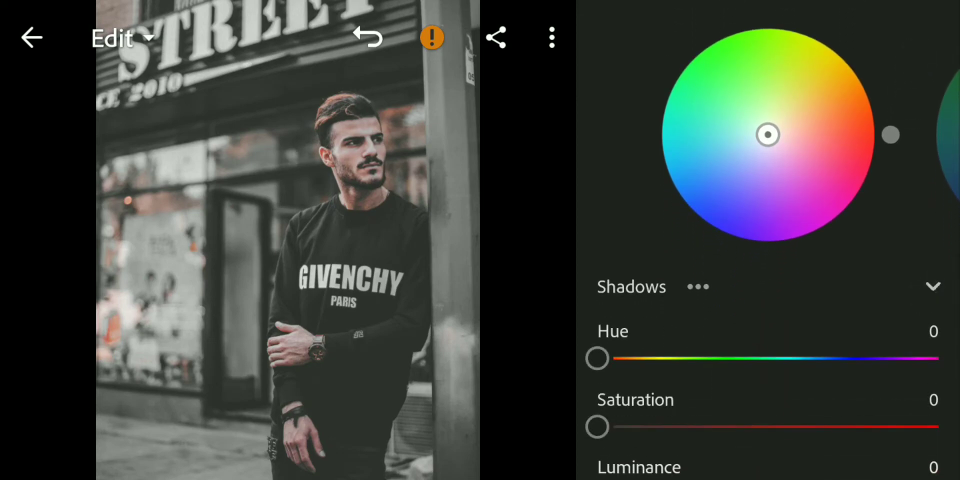
pyautogui.moveTo(598, 360); pyautogui.dragTo(789, 359)
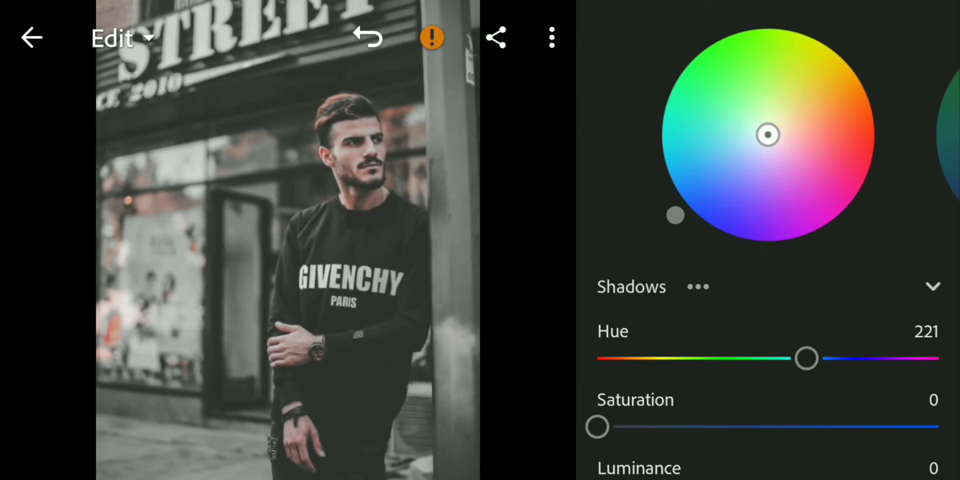
pyautogui.moveTo(598, 427); pyautogui.dragTo(608, 427)
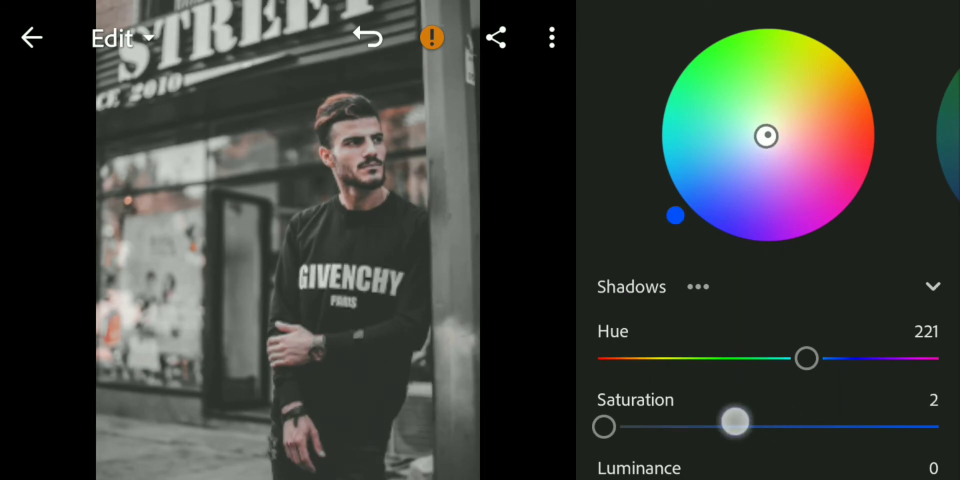
pyautogui.click(726, 422)
pyautogui.click(727, 422)
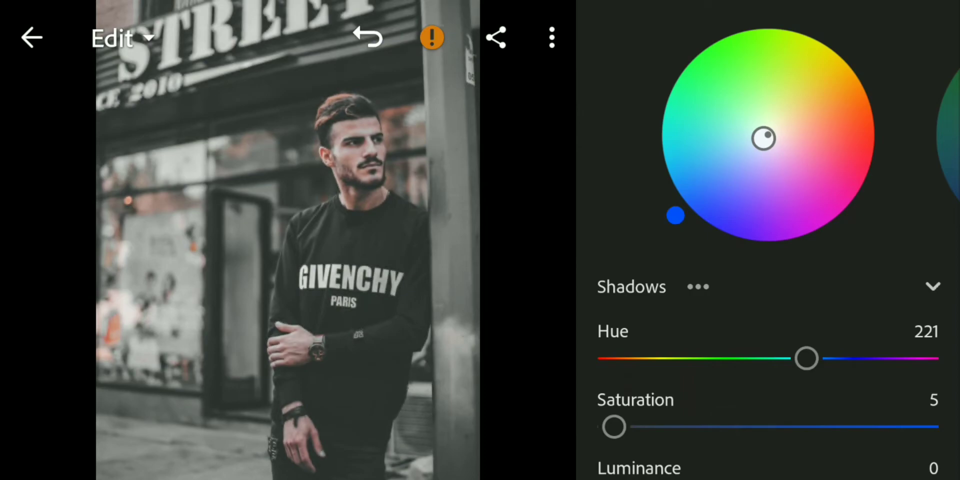
pyautogui.scroll(-2, 765, 375)
pyautogui.click(690, 435)
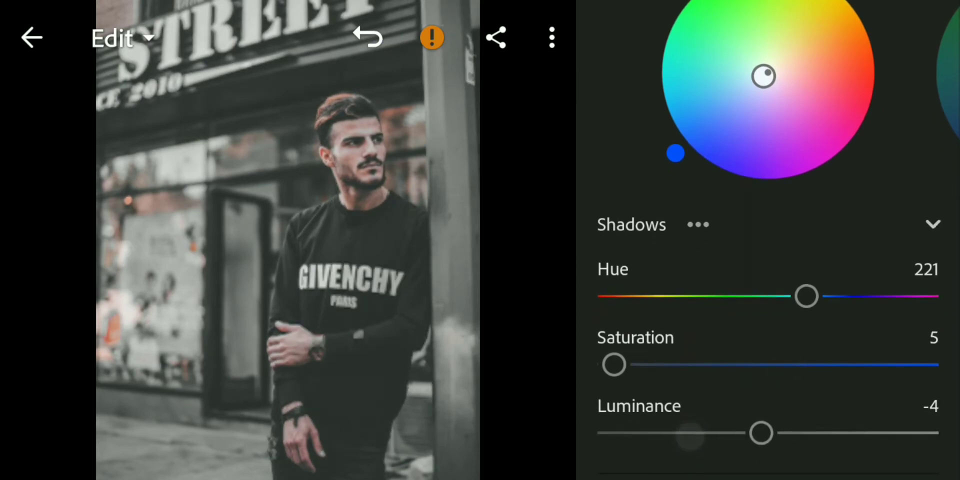
pyautogui.click(690, 435)
pyautogui.click(690, 435)
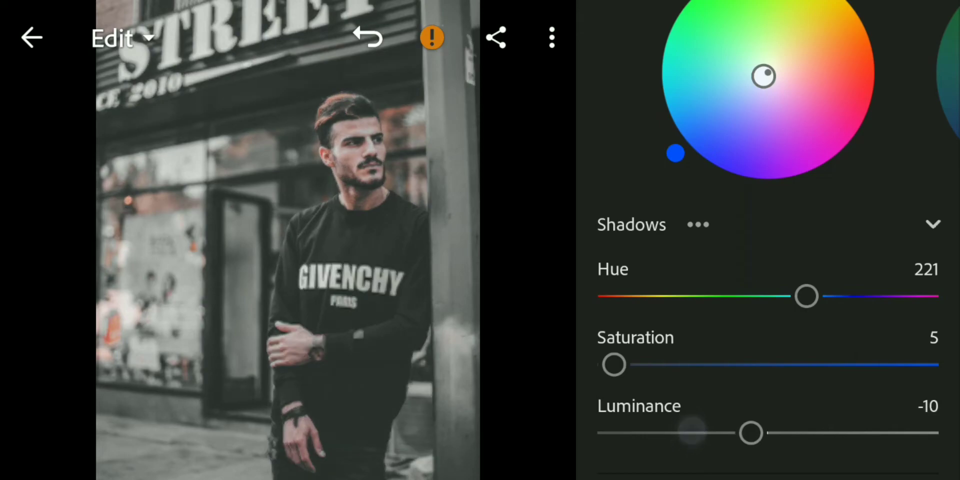
pyautogui.scroll(-2, 848, 408)
pyautogui.scroll(-1, 872, 322)
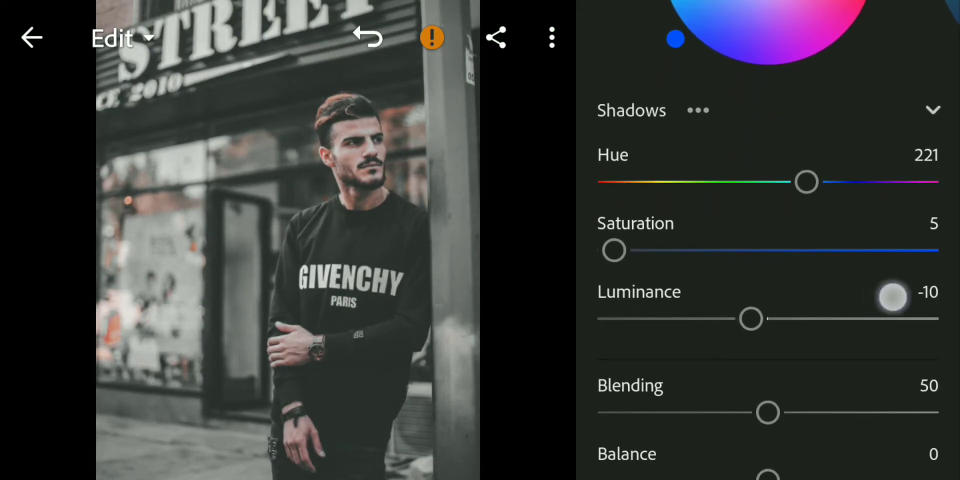
pyautogui.scroll(6, 889, 293)
pyautogui.scroll(1, 874, 356)
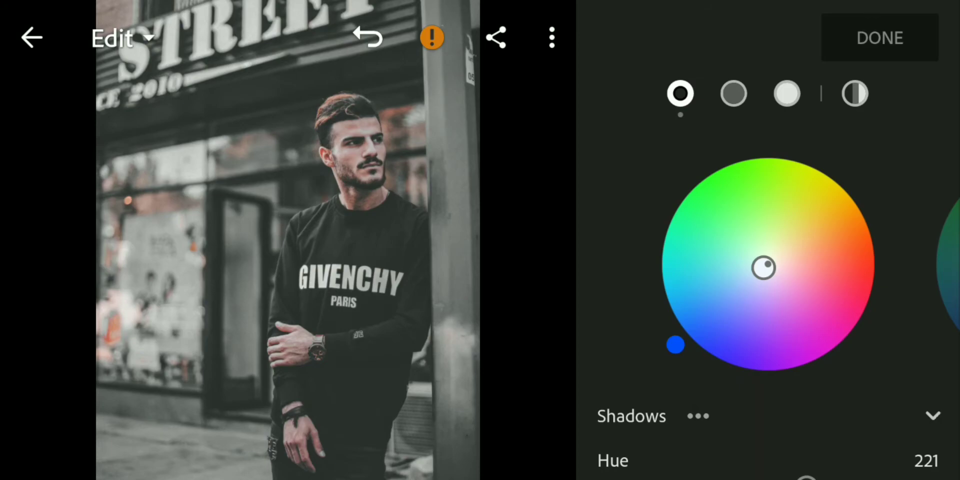
# Grade the highlights blue with hue 217, saturation 10 and luminance 16.
pyautogui.click(787, 93)
pyautogui.scroll(-5, 892, 300)
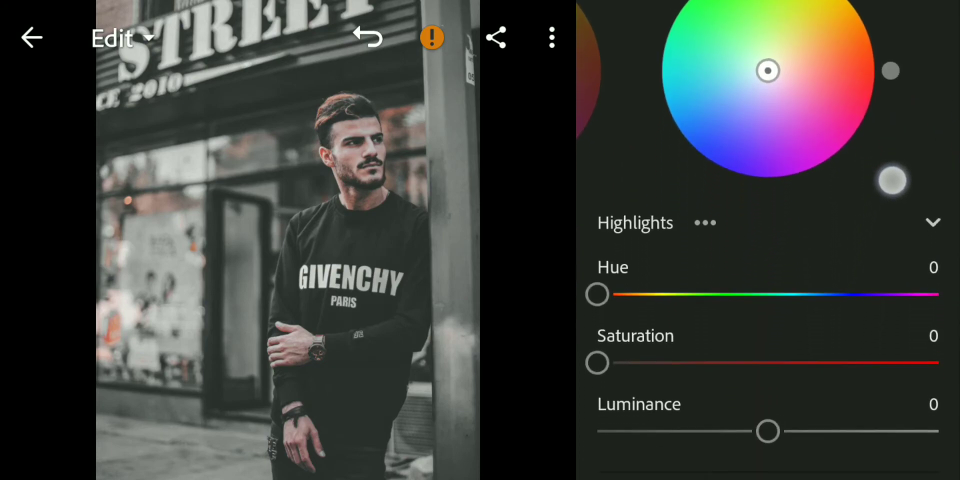
pyautogui.scroll(-1, 893, 180)
pyautogui.moveTo(598, 267); pyautogui.dragTo(838, 293)
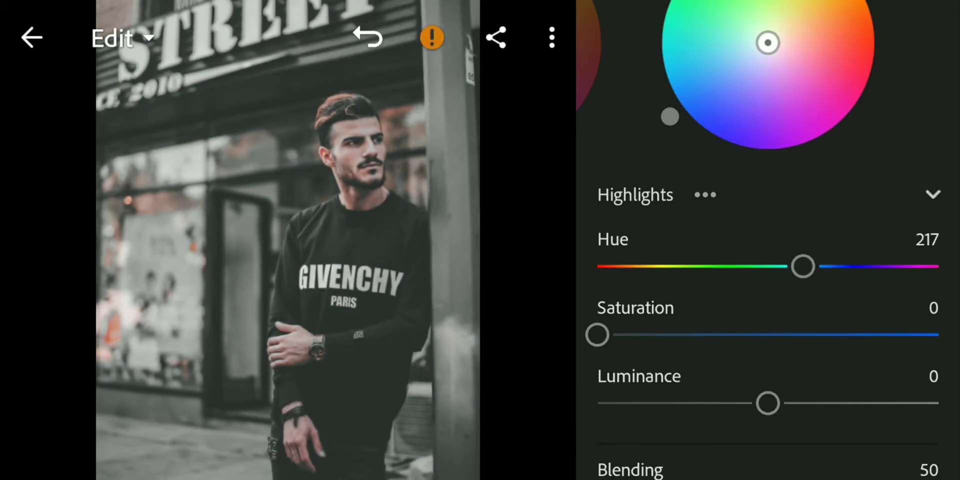
pyautogui.moveTo(598, 336); pyautogui.dragTo(633, 332)
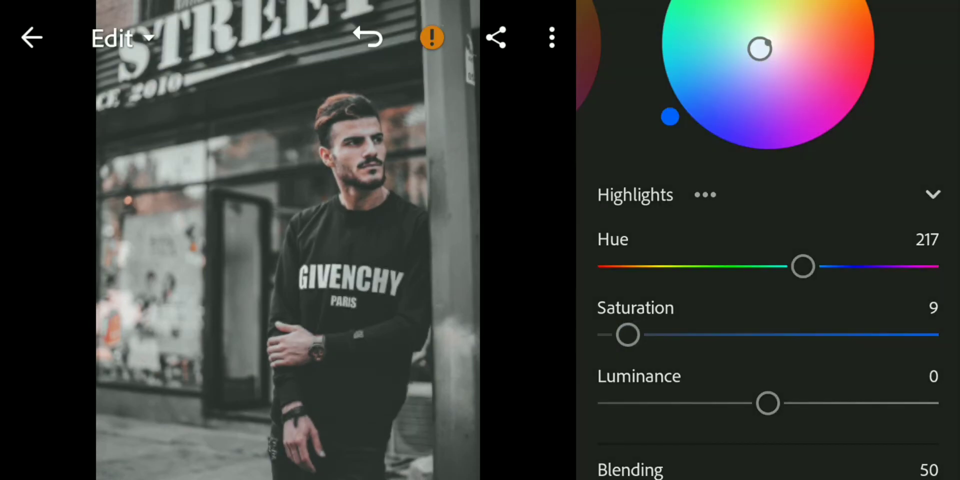
pyautogui.click(720, 330)
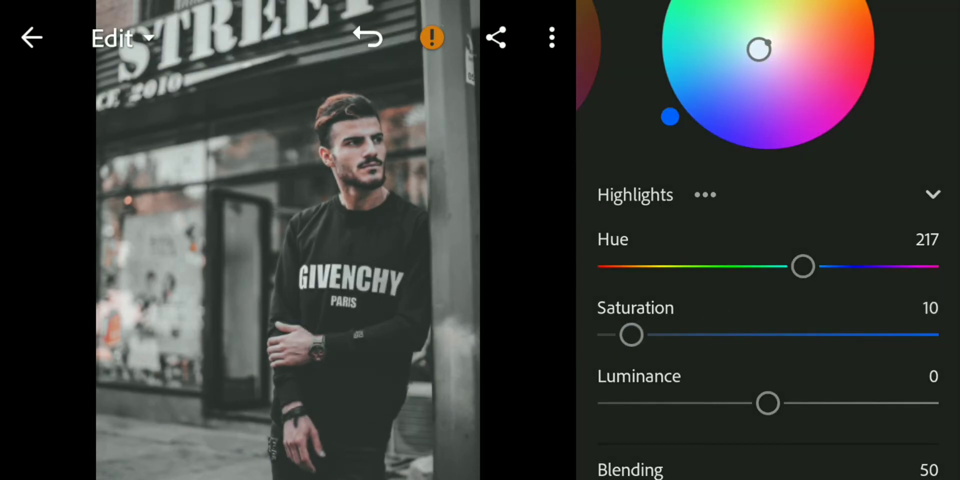
pyautogui.moveTo(848, 301); pyautogui.dragTo(860, 253)
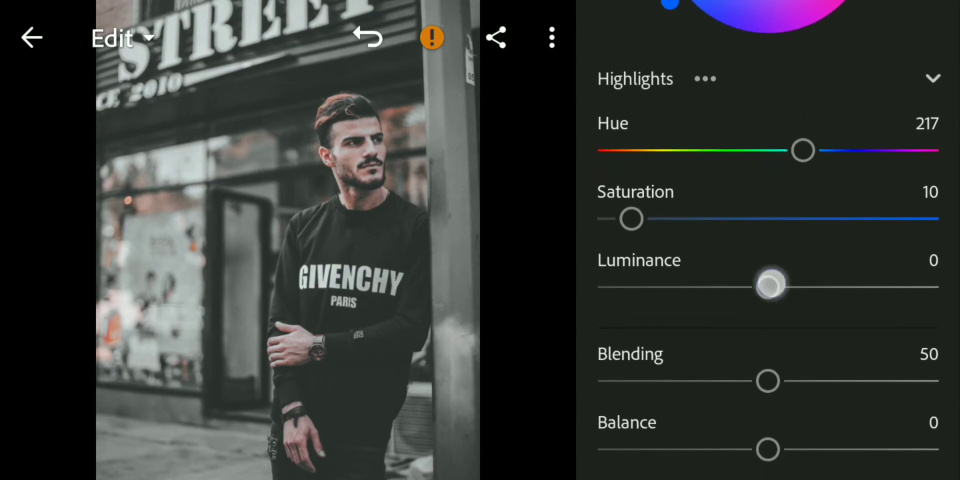
pyautogui.moveTo(769, 280); pyautogui.dragTo(802, 287)
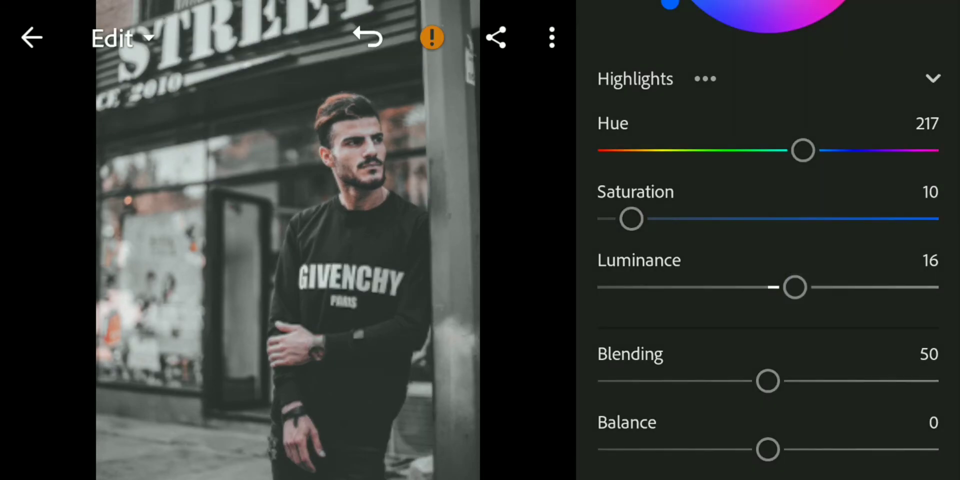
# Set grading blending to 69 and balance to 11, then close Color Grading.
pyautogui.moveTo(768, 381); pyautogui.dragTo(844, 381)
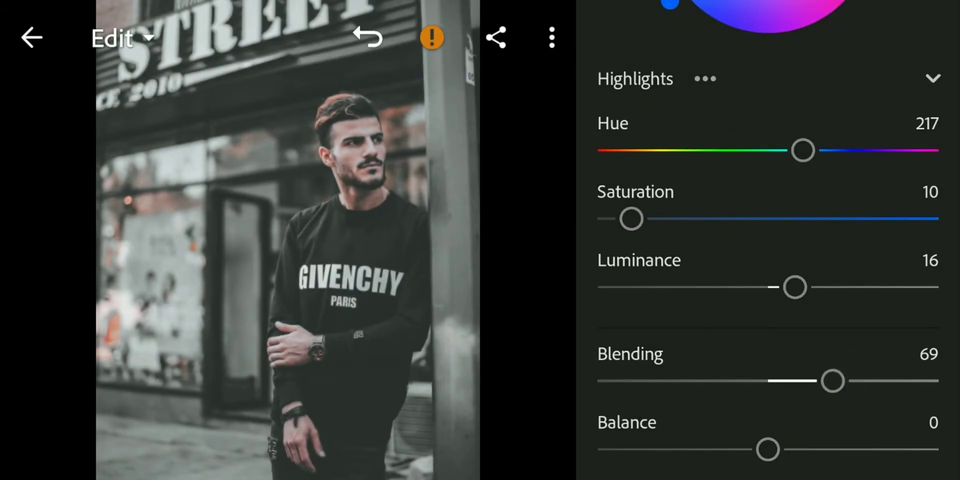
pyautogui.moveTo(768, 449); pyautogui.dragTo(790, 448)
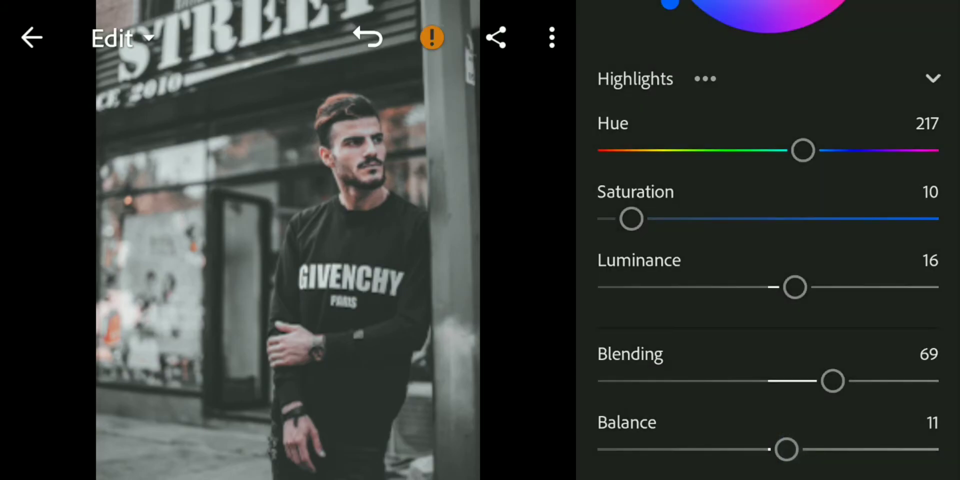
pyautogui.scroll(5, 886, 300)
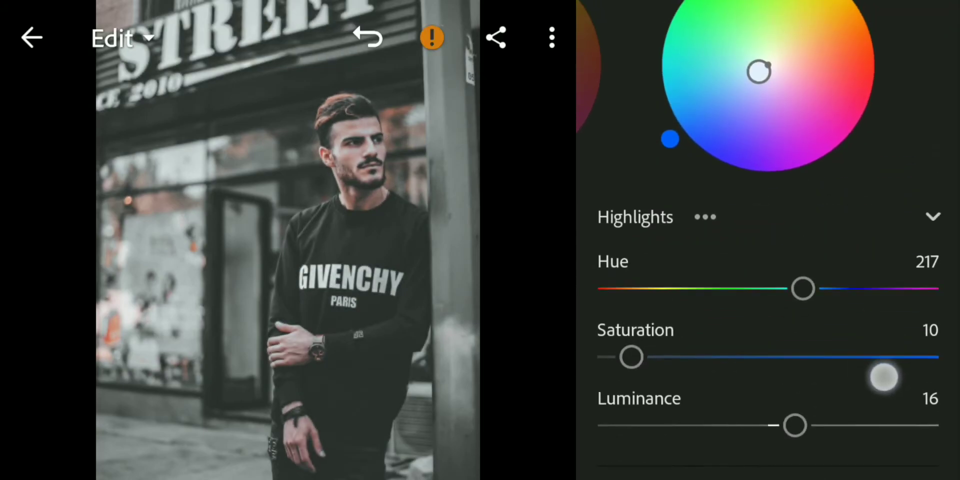
pyautogui.scroll(1, 867, 397)
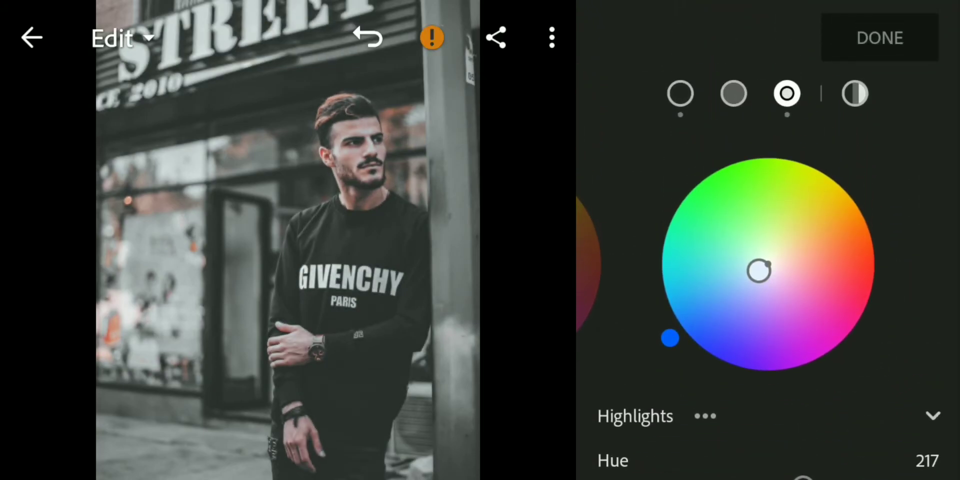
pyautogui.click(880, 38)
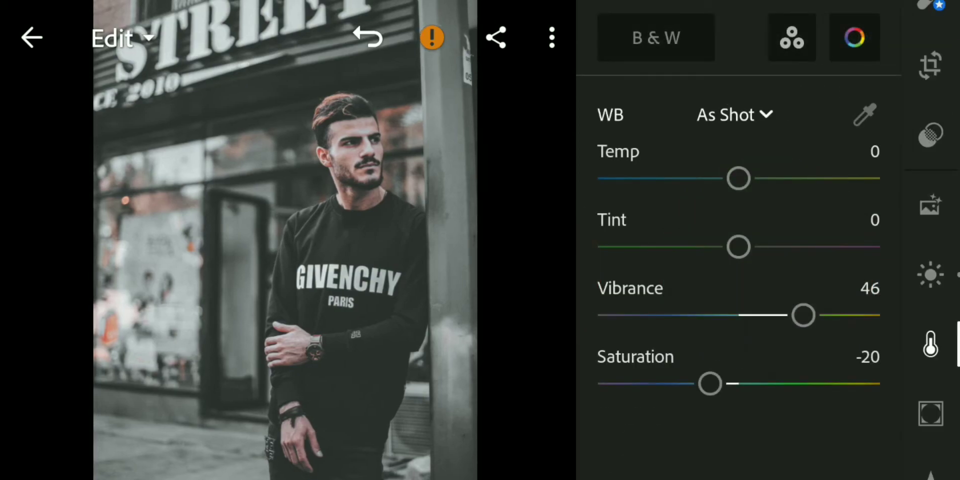
pyautogui.scroll(-5, 931, 300)
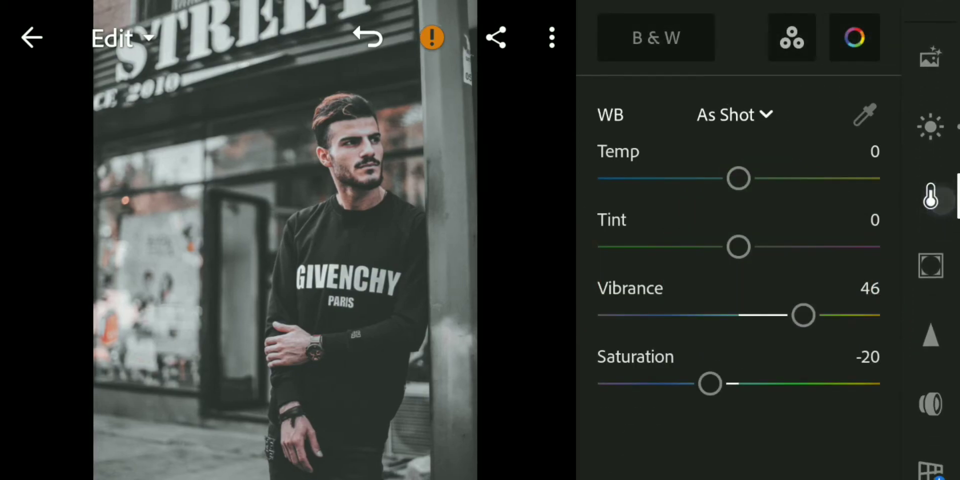
# Set Clarity to 49 and Dehaze to 20 in the Effects panel.
pyautogui.click(931, 265)
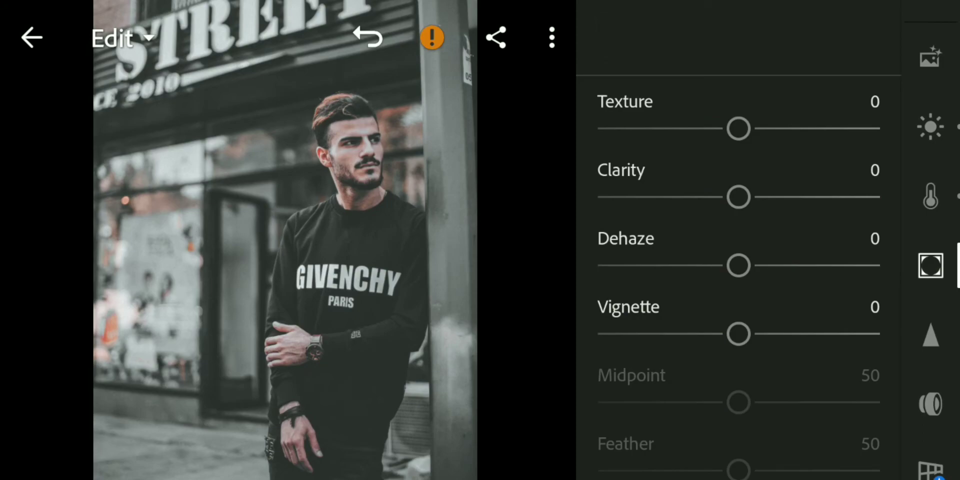
pyautogui.moveTo(739, 197); pyautogui.dragTo(809, 198)
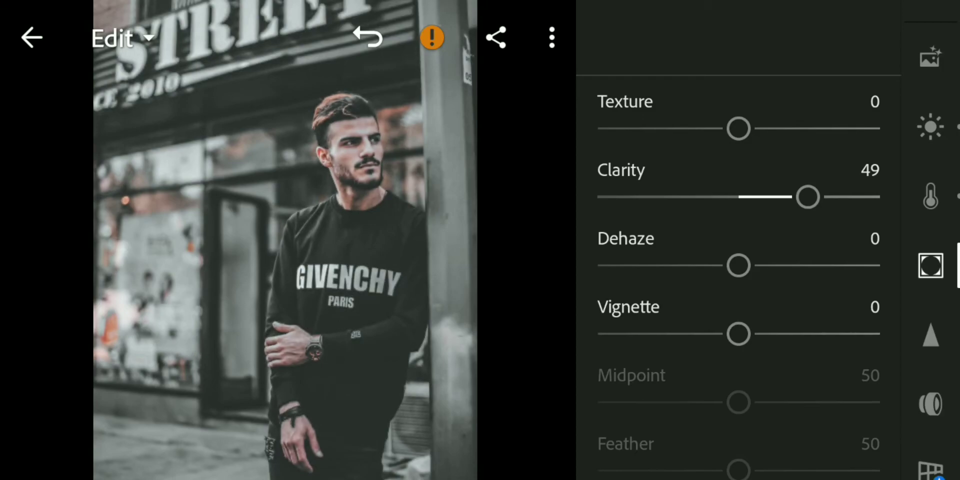
pyautogui.moveTo(795, 262); pyautogui.dragTo(825, 257)
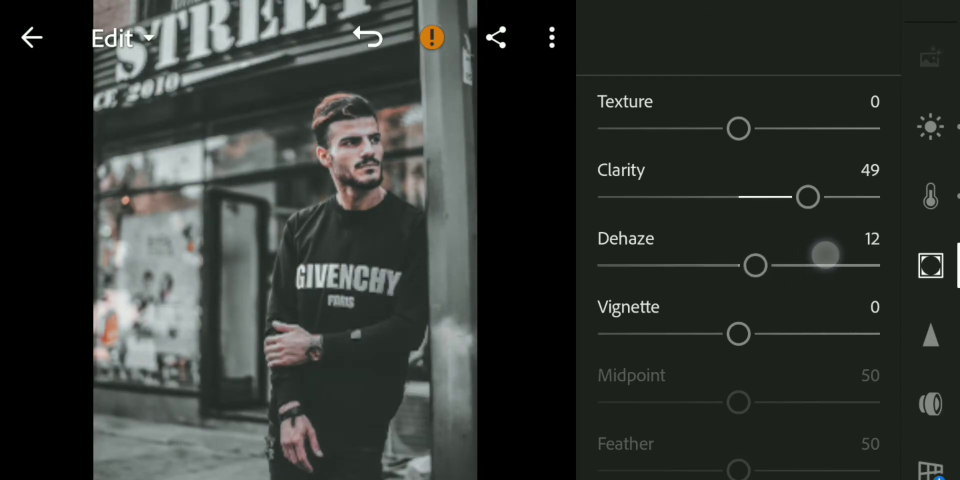
pyautogui.click(825, 255)
pyautogui.click(816, 257)
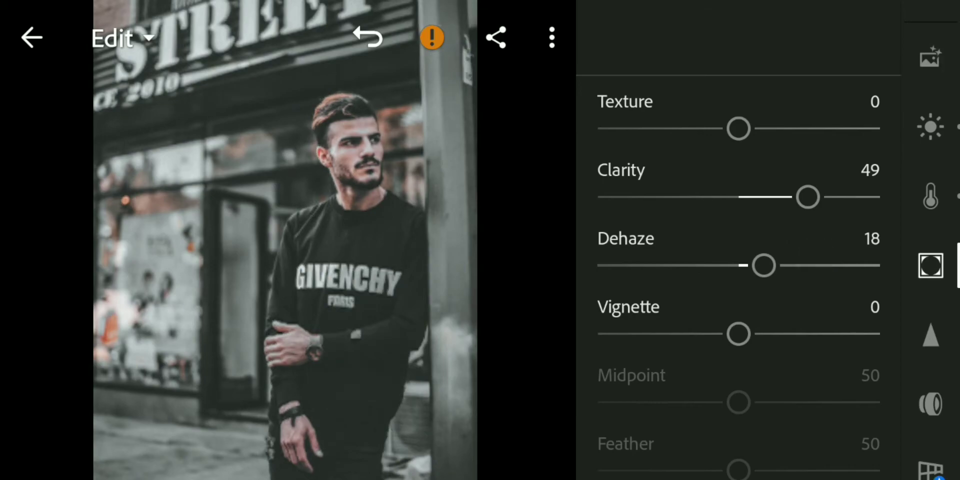
pyautogui.click(826, 256)
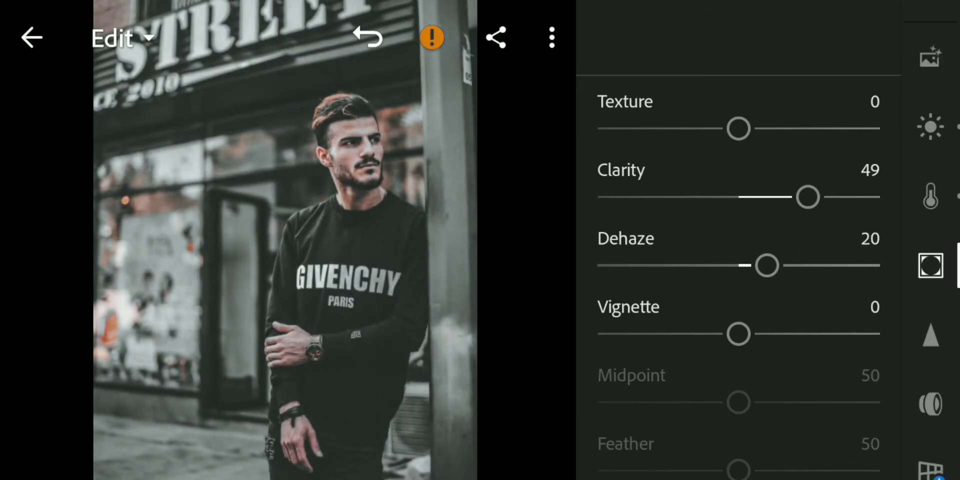
# Add a -21 vignette with midpoint 39, feather 74 and roundness 43.
pyautogui.moveTo(738, 334); pyautogui.dragTo(709, 333)
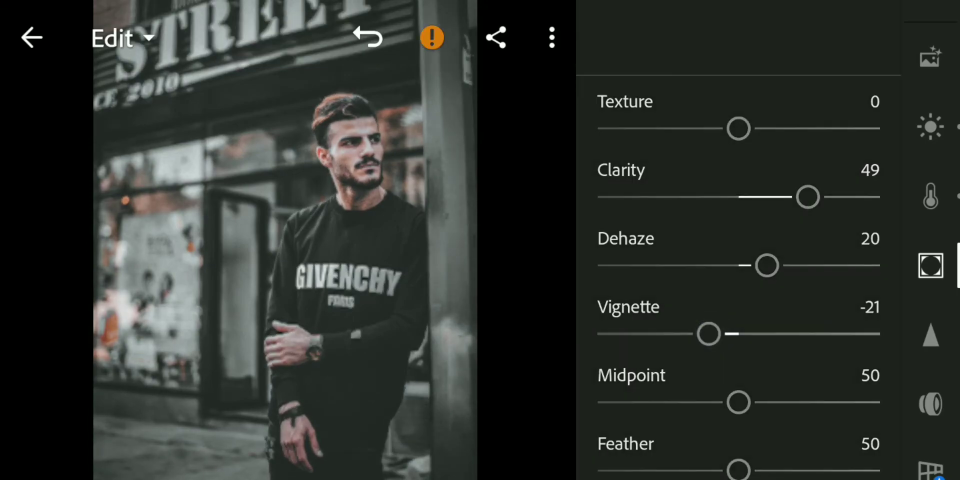
pyautogui.moveTo(738, 403); pyautogui.dragTo(707, 403)
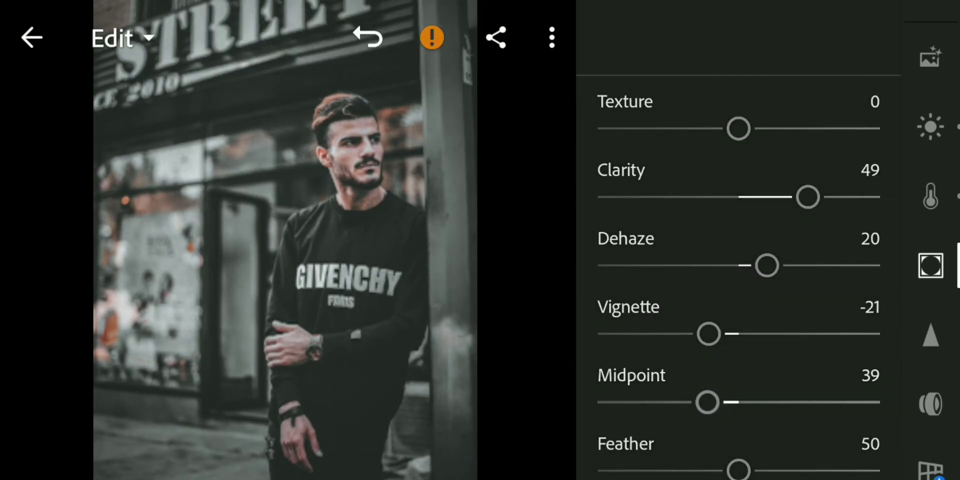
pyautogui.moveTo(815, 409); pyautogui.dragTo(814, 375)
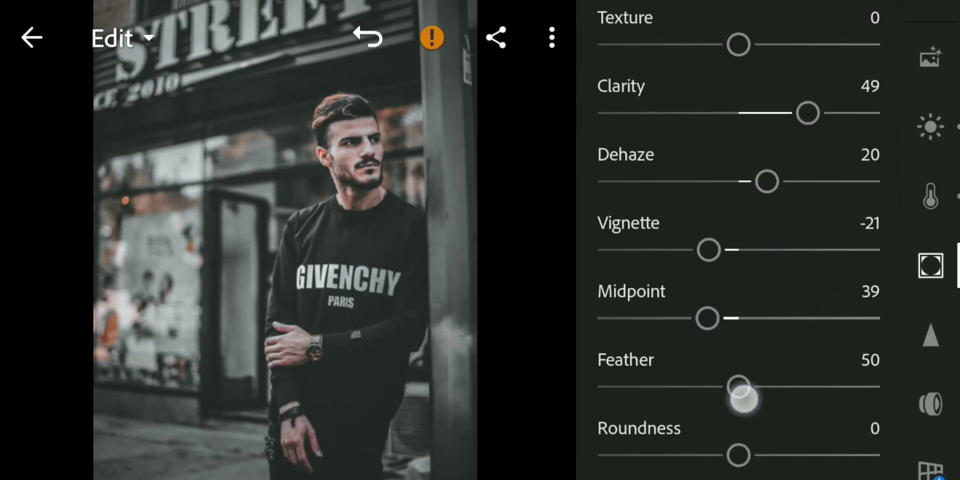
pyautogui.moveTo(737, 450); pyautogui.dragTo(773, 451)
pyautogui.moveTo(773, 394); pyautogui.dragTo(818, 390)
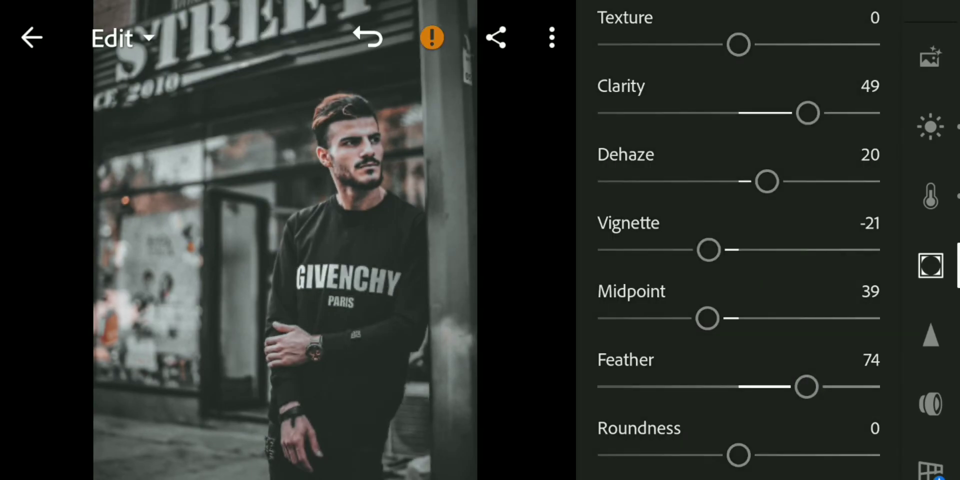
pyautogui.moveTo(833, 323); pyautogui.dragTo(855, 188)
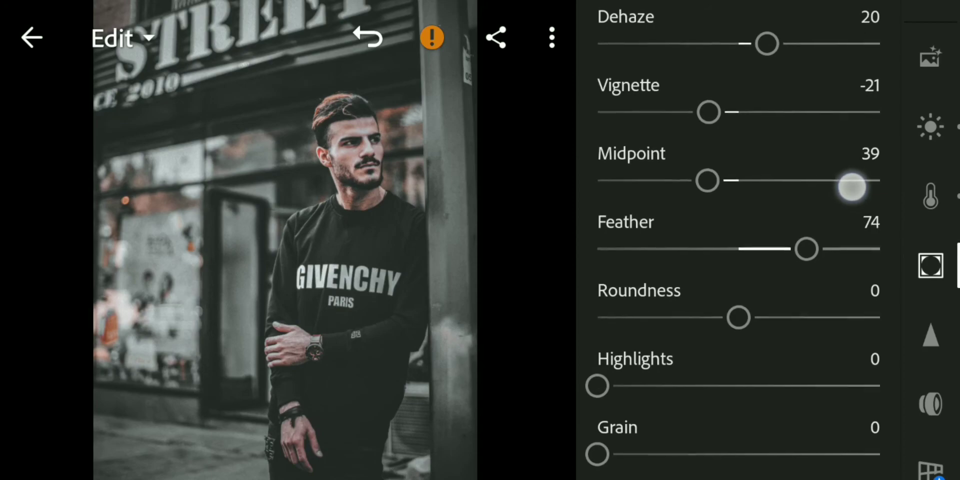
pyautogui.moveTo(738, 315); pyautogui.dragTo(800, 312)
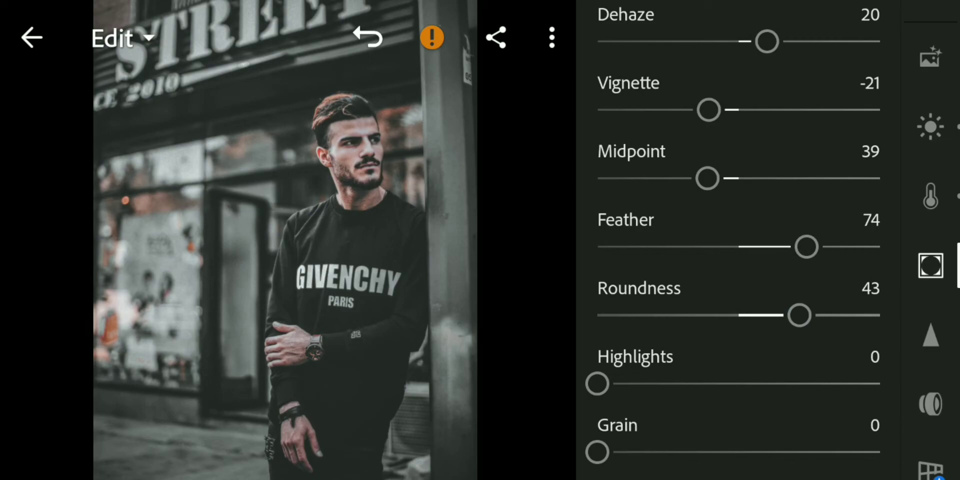
pyautogui.click(931, 336)
# Set Noise Reduction to 30 and Color Noise Reduction to 25 in the Detail panel.
pyautogui.moveTo(597, 328); pyautogui.dragTo(681, 326)
pyautogui.moveTo(802, 396); pyautogui.dragTo(846, 217)
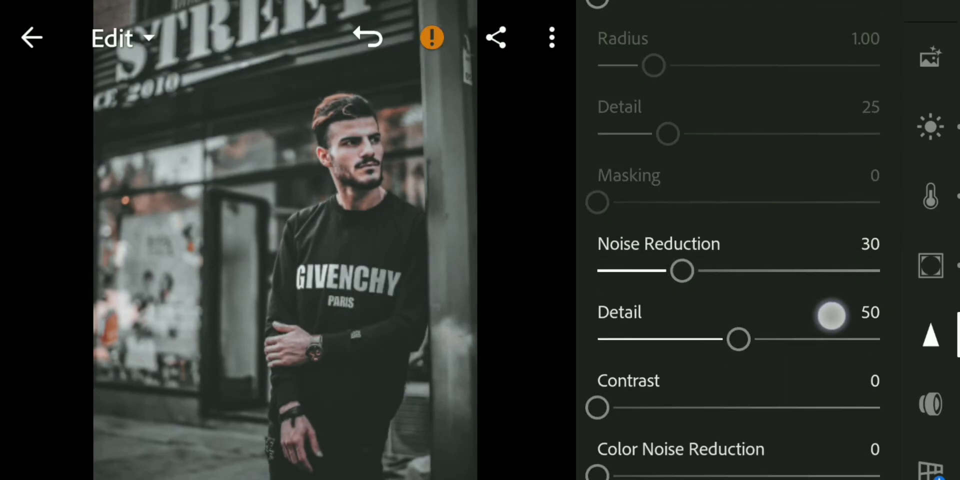
pyautogui.moveTo(598, 360); pyautogui.dragTo(672, 360)
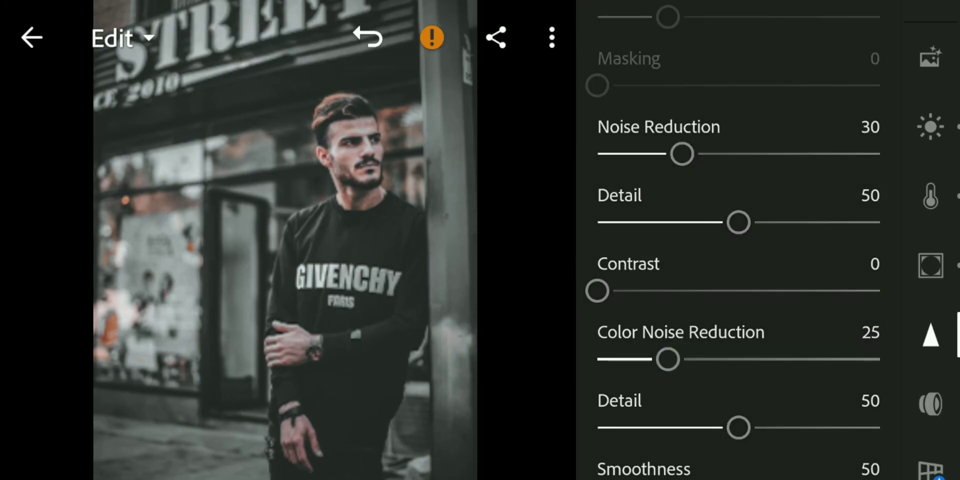
pyautogui.moveTo(930, 278); pyautogui.dragTo(922, 388)
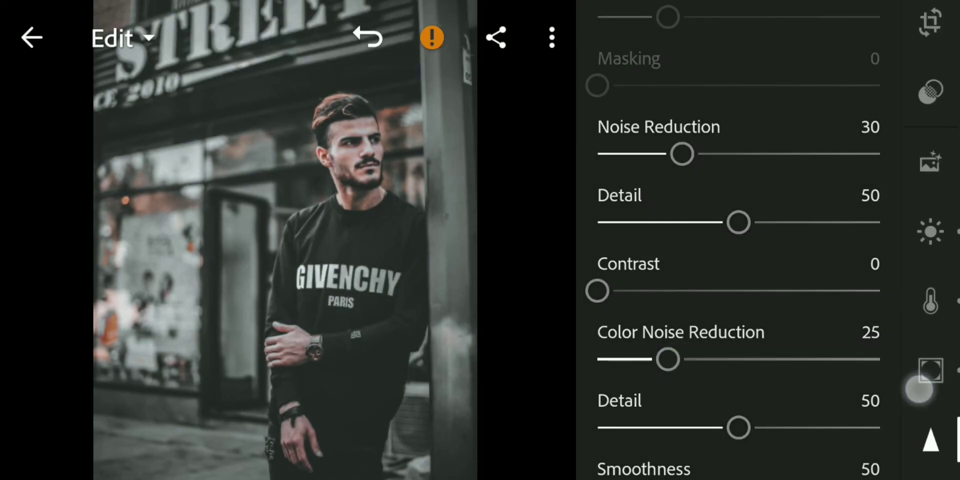
pyautogui.moveTo(930, 315); pyautogui.dragTo(931, 371)
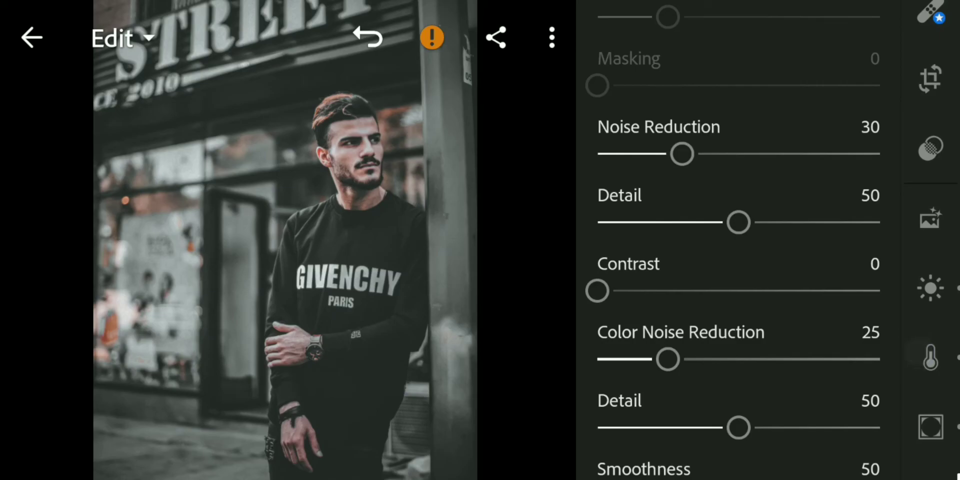
pyautogui.moveTo(773, 360); pyautogui.dragTo(806, 218)
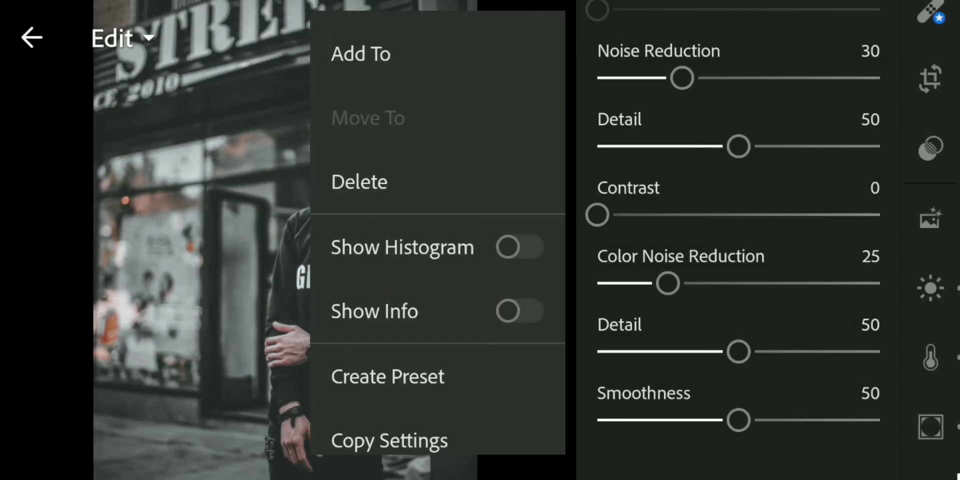
# Copy the portrait's edit settings with Copy Settings and return to the All Photos grid.
pyautogui.moveTo(492, 397); pyautogui.dragTo(495, 256)
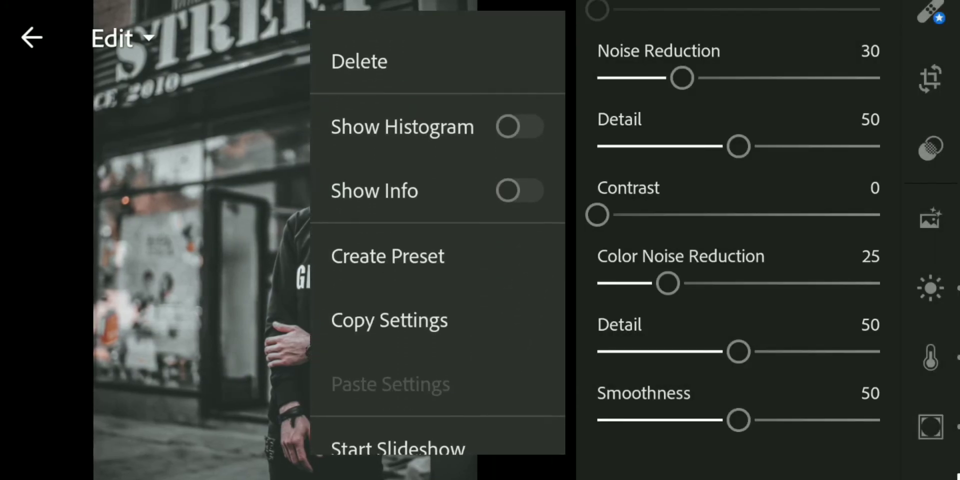
pyautogui.click(492, 323)
pyautogui.click(922, 37)
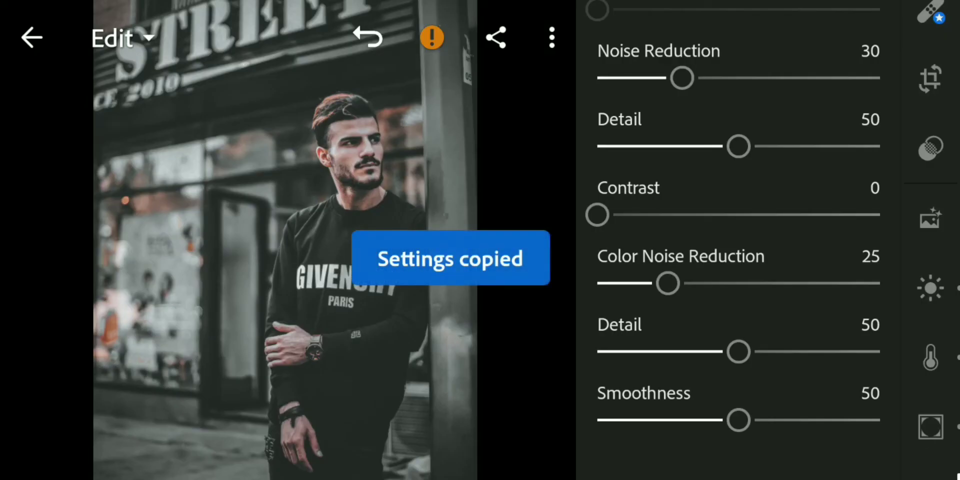
pyautogui.click(31, 37)
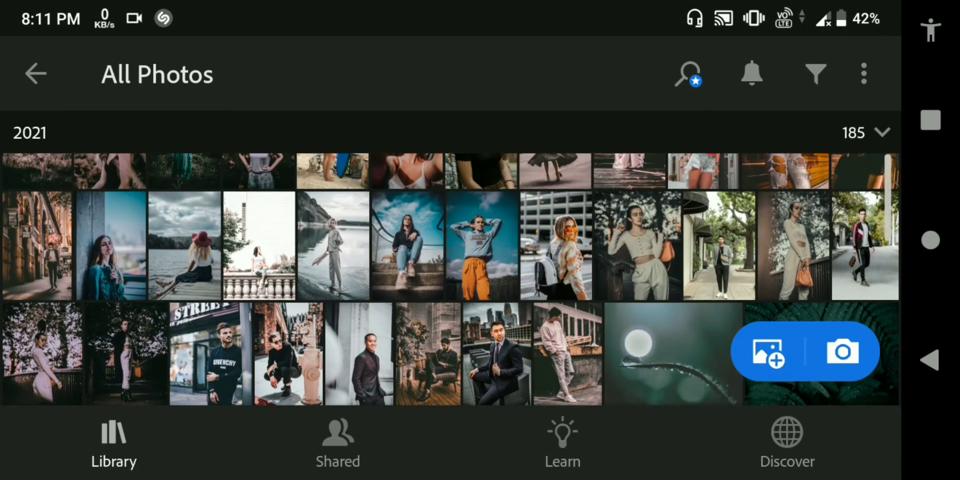
pyautogui.scroll(5, 450, 278)
pyautogui.scroll(6, 450, 278)
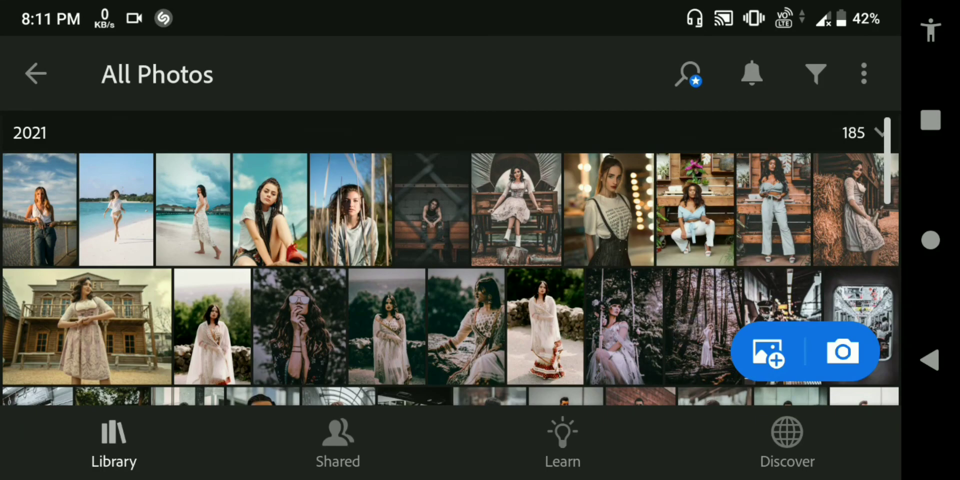
pyautogui.scroll(-6, 652, 326)
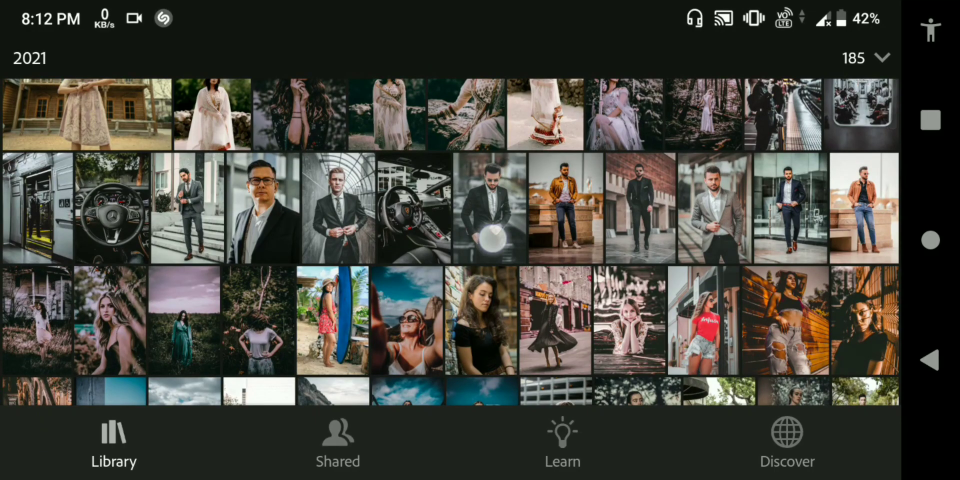
# Open the portrait of the man in the black suit and sunglasses from All Photos.
pyautogui.click(490, 208)
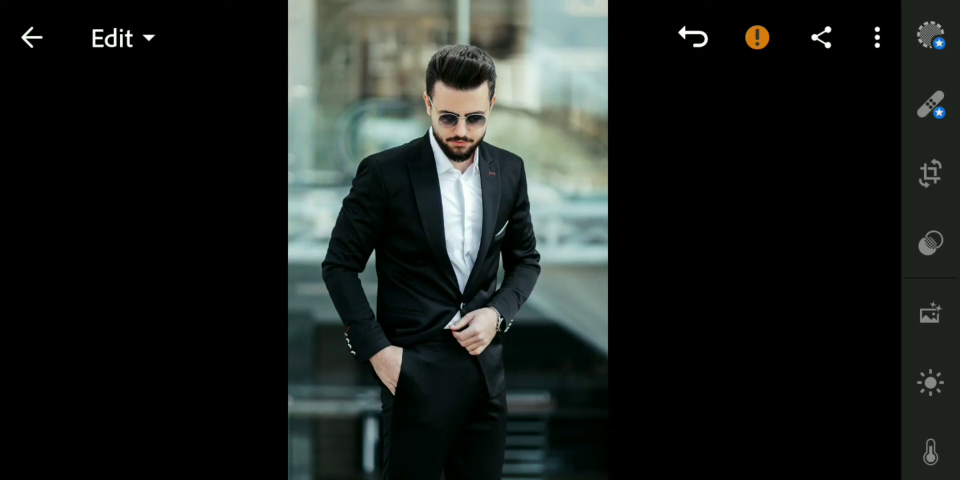
# Paste the copied moody, desaturated dark grade onto the suited man's portrait.
pyautogui.click(877, 38)
pyautogui.scroll(-4, 763, 300)
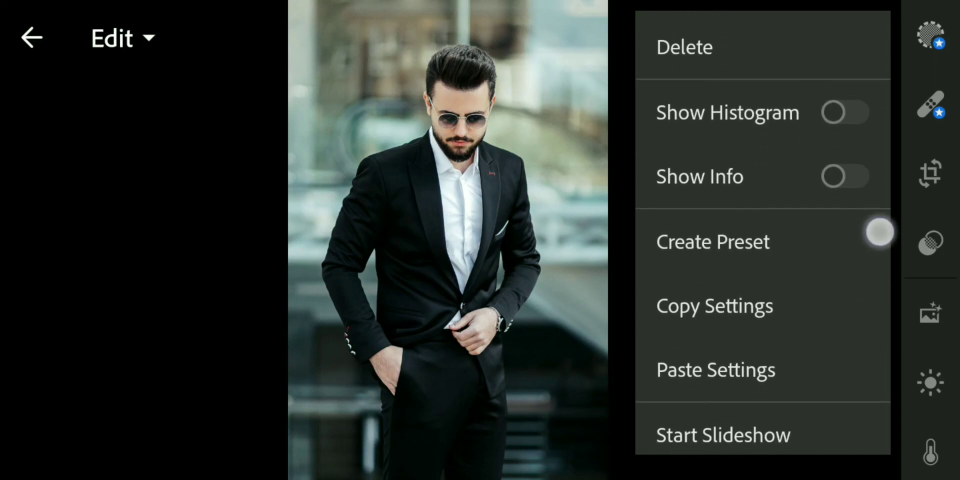
pyautogui.click(793, 365)
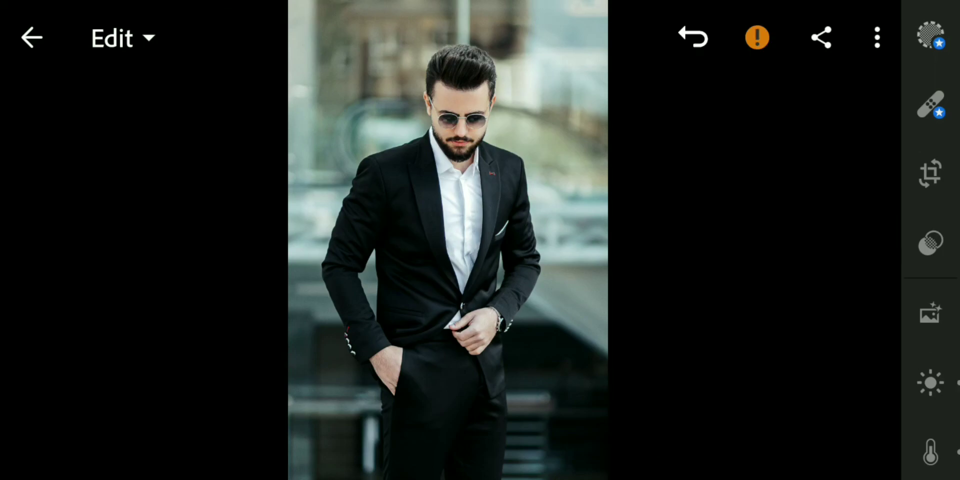